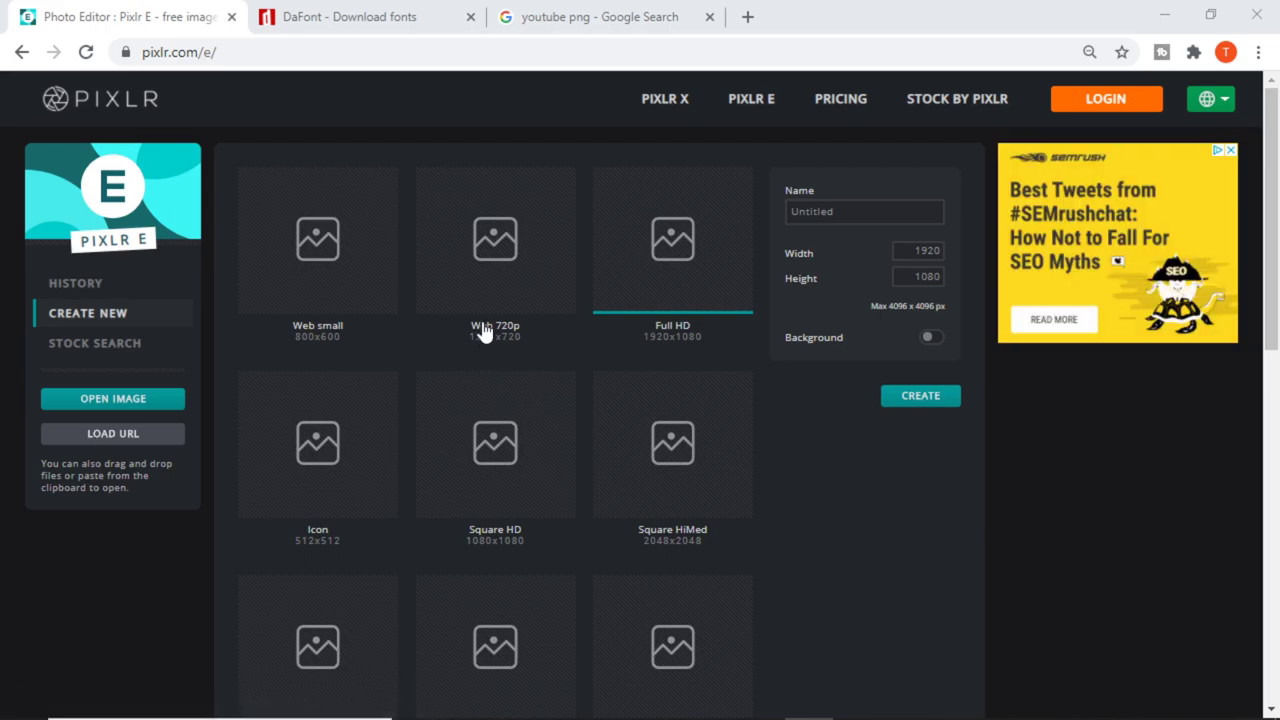
- Create a new Web 720p image of 1280 × 720 px with an orange #FF9900 background
left_click(473, 291)
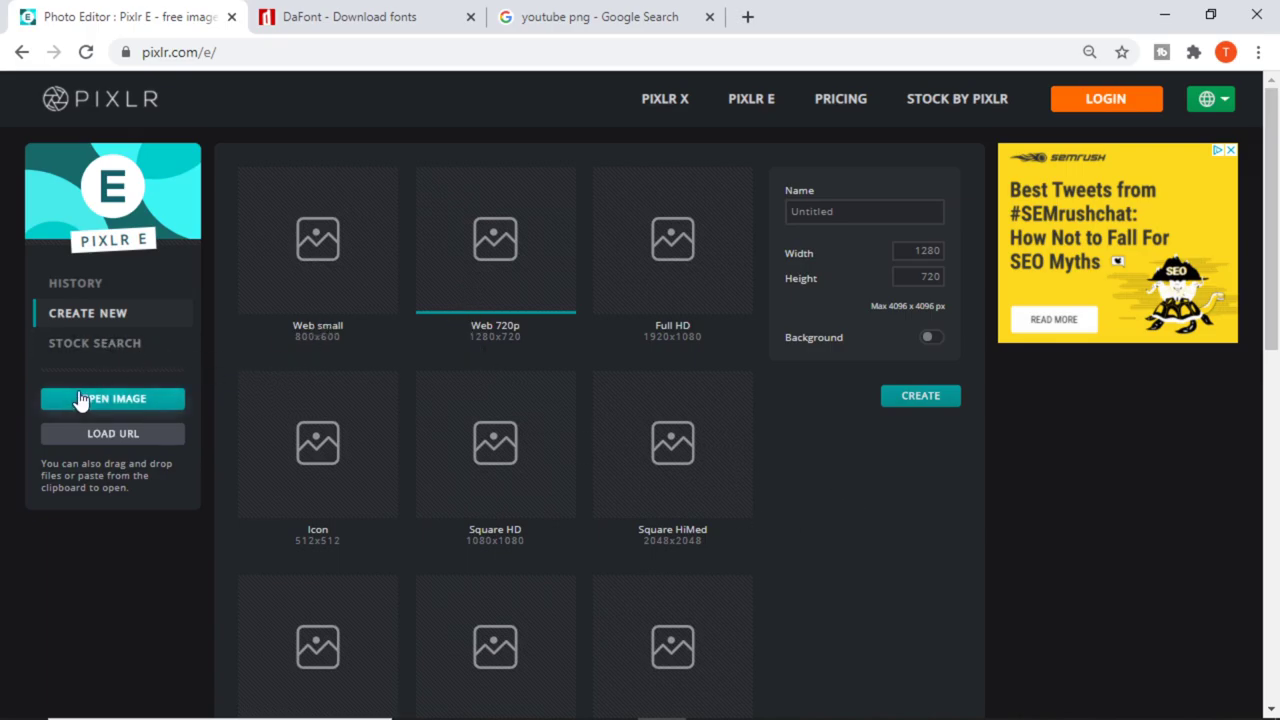
left_click(107, 411)
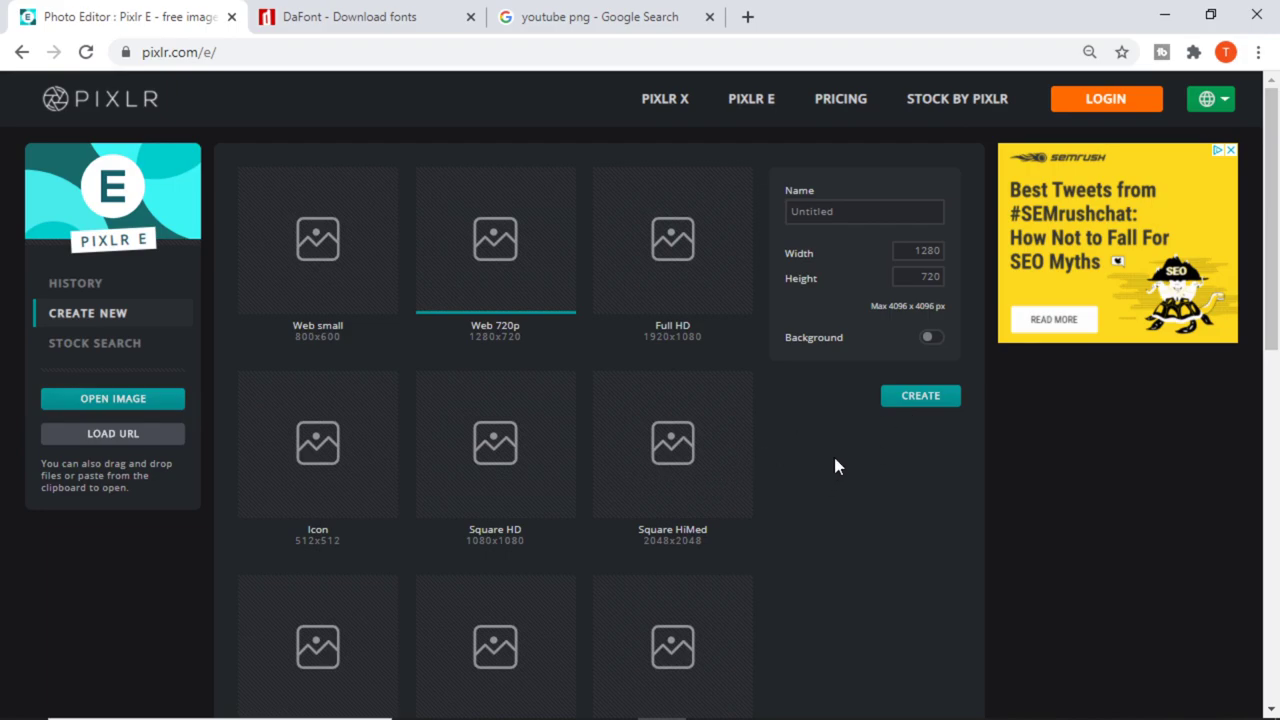
left_click(931, 340)
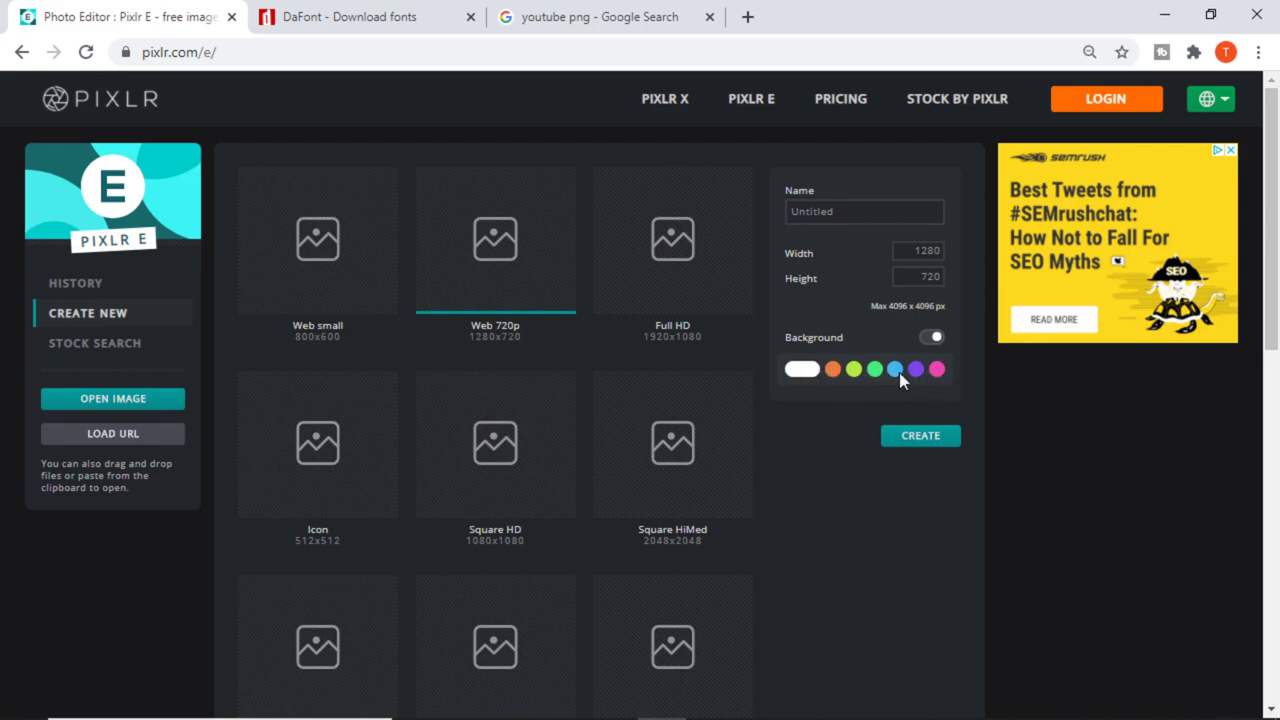
left_click(799, 371)
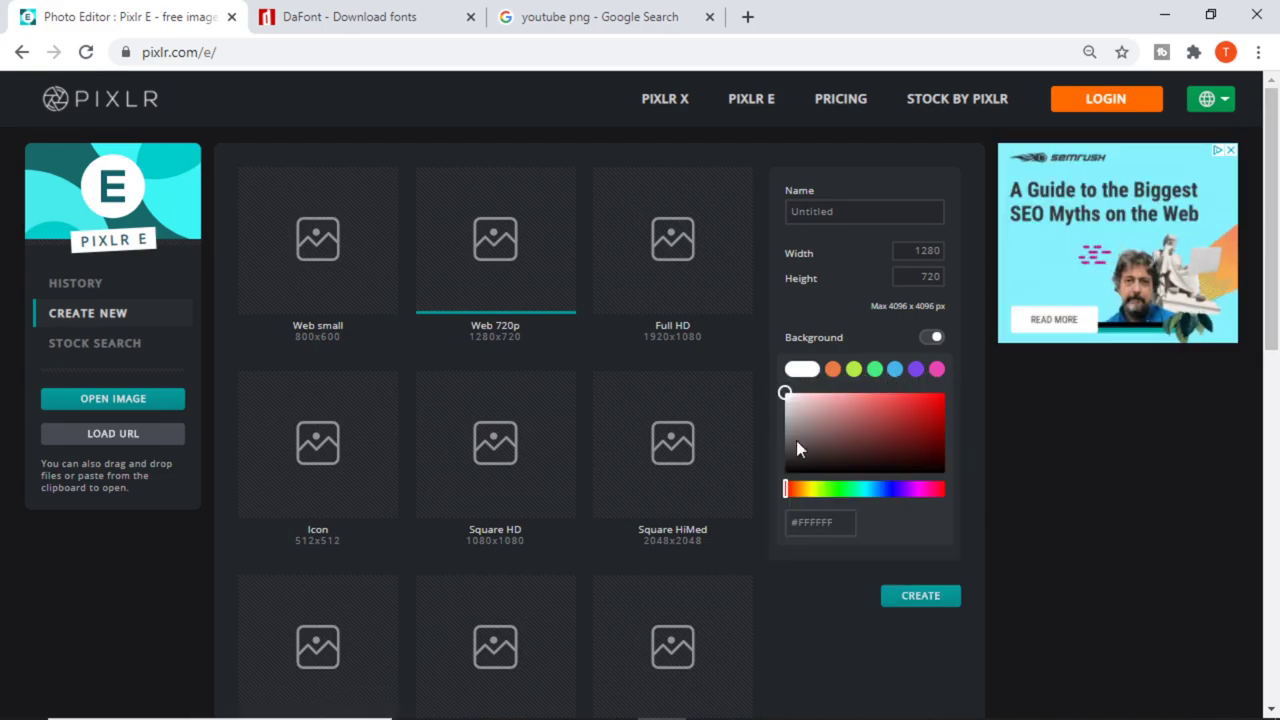
mouse_move(787, 489)
left_mouse_down()
mouse_move(943, 490)
mouse_move(786, 495)
mouse_move(804, 497)
left_mouse_up()
left_click_drag(946, 401, 948, 382)
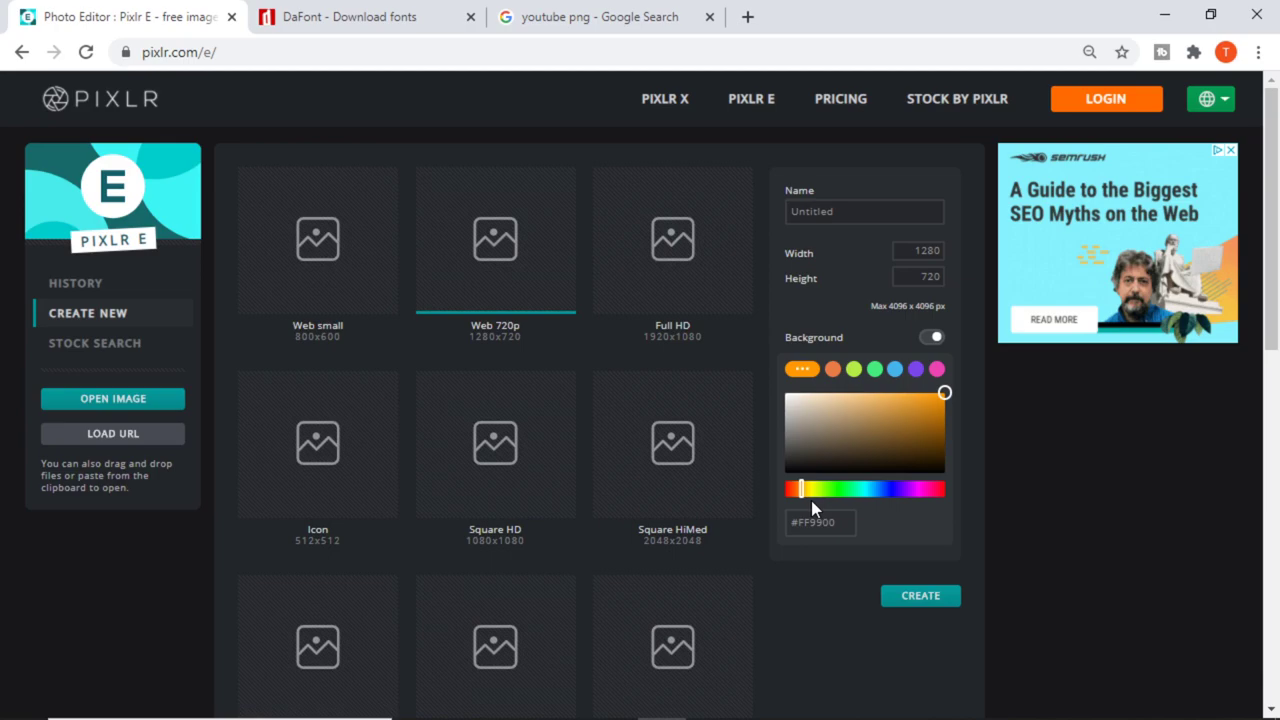
left_click(921, 597)
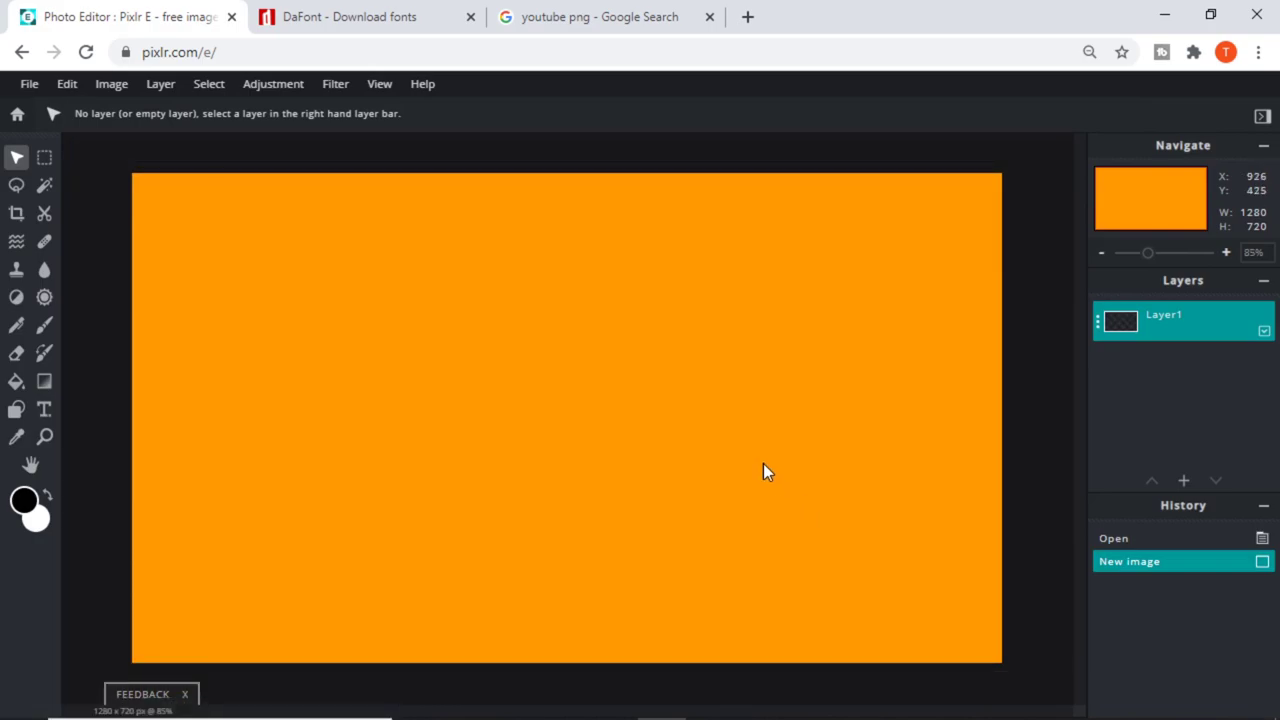
scroll(763, 473, "down", 1)
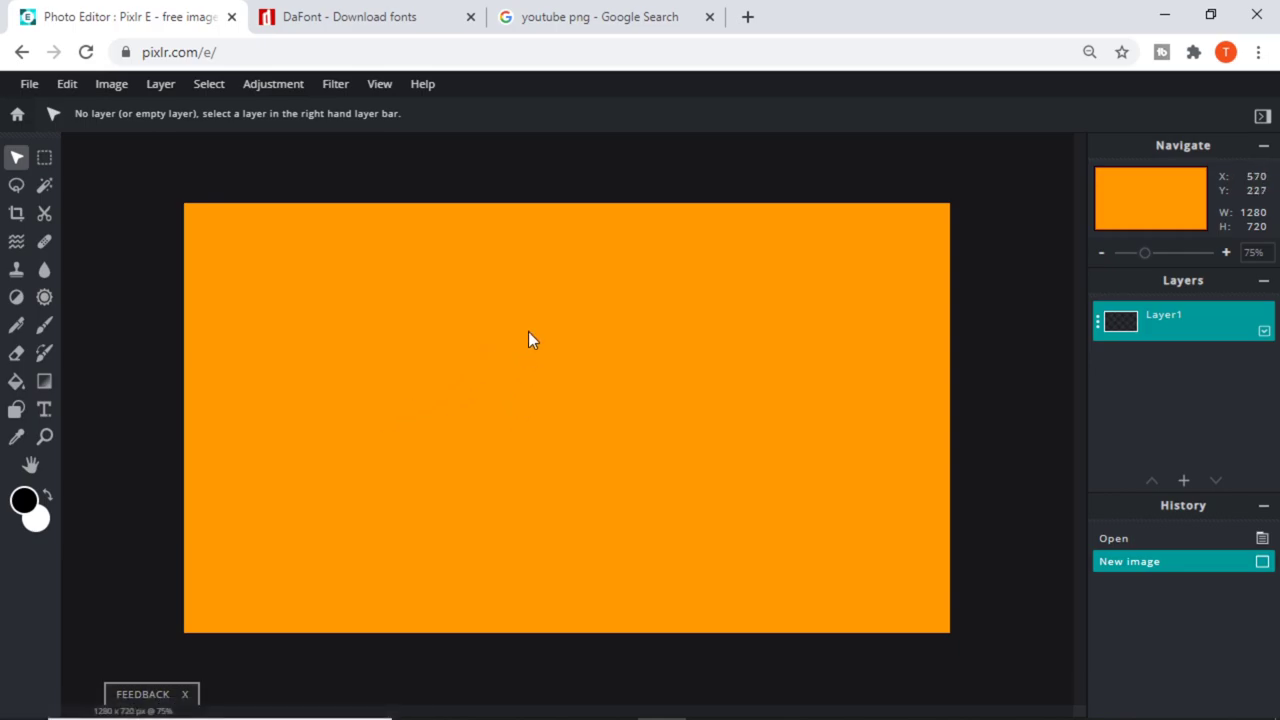
- Switch to the Google Images results for "youtube png" and browse the logo pictures
left_click(574, 22)
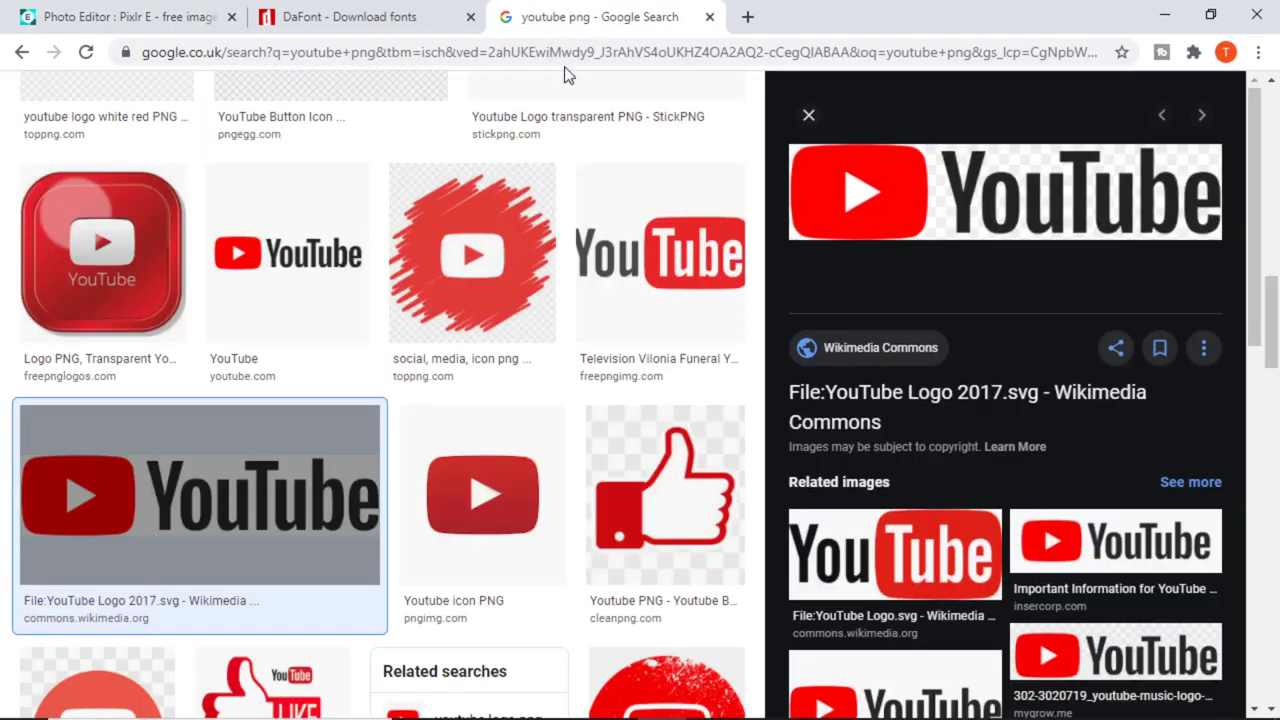
scroll(530, 322, "up", 4)
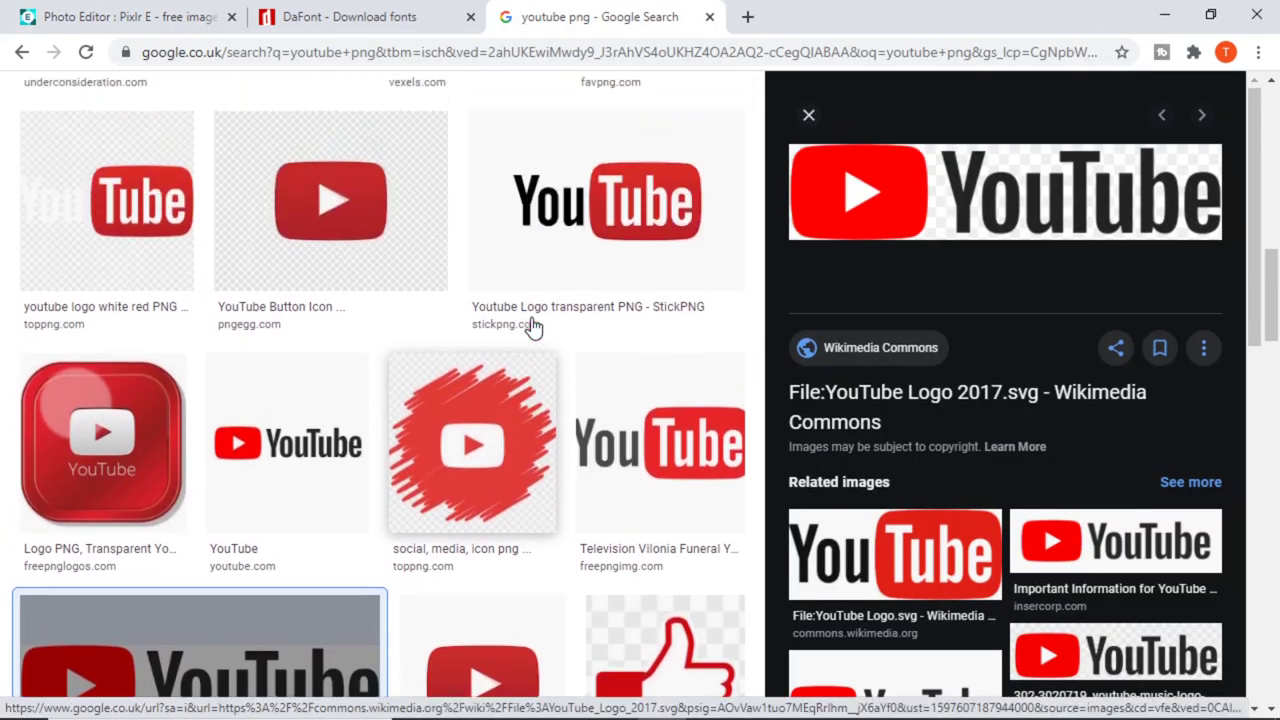
scroll(531, 321, "up", 10)
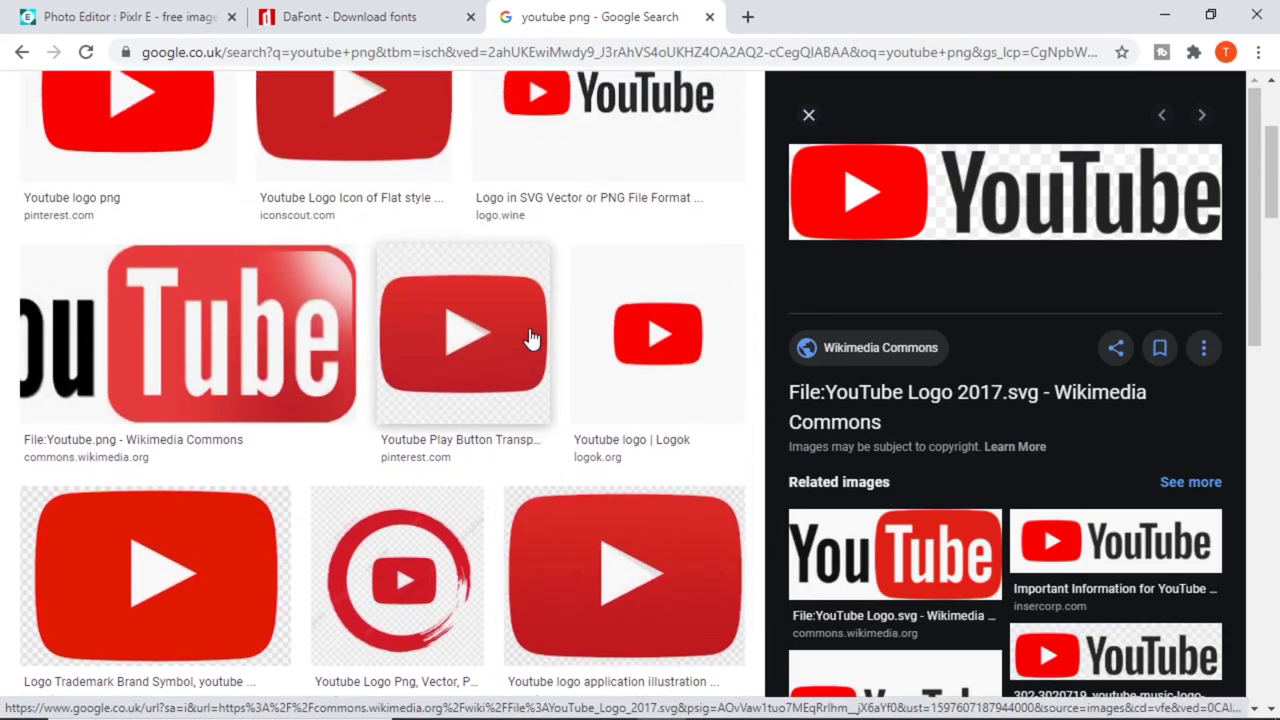
scroll(530, 338, "up", 2)
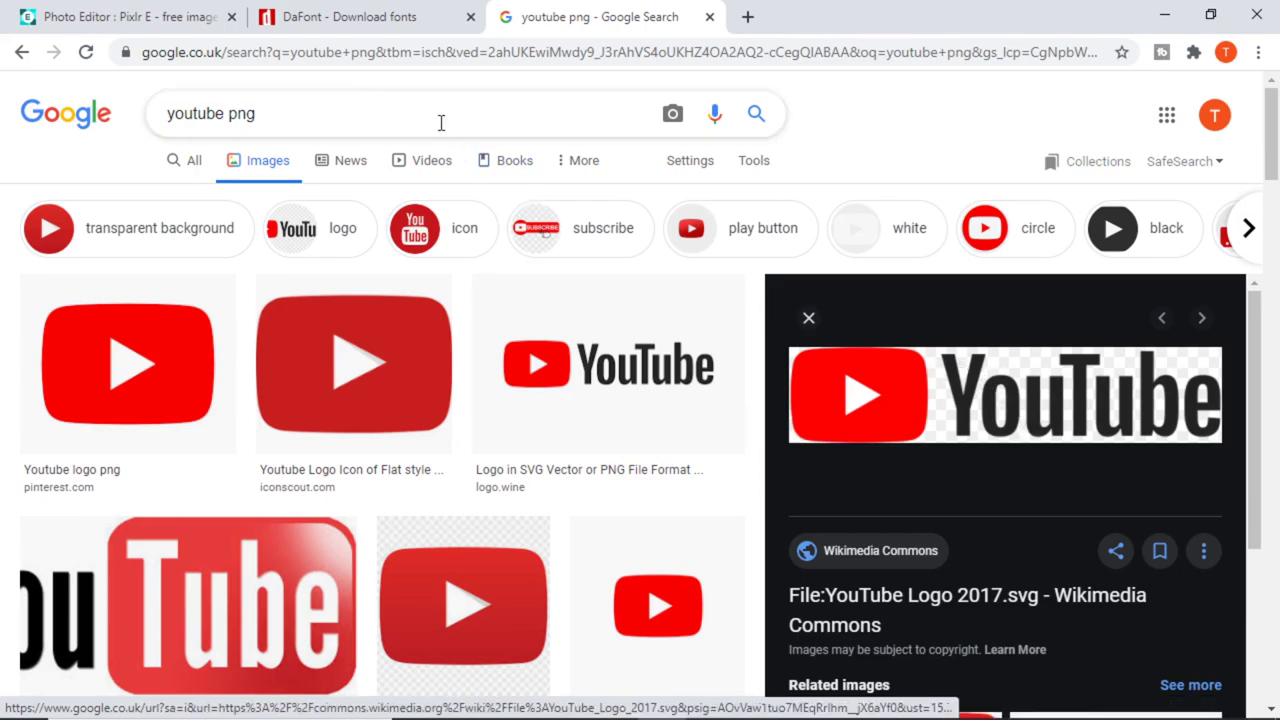
- Return to Pixlr E and add the desktop image amazed.png as a new layer
left_click(138, 22)
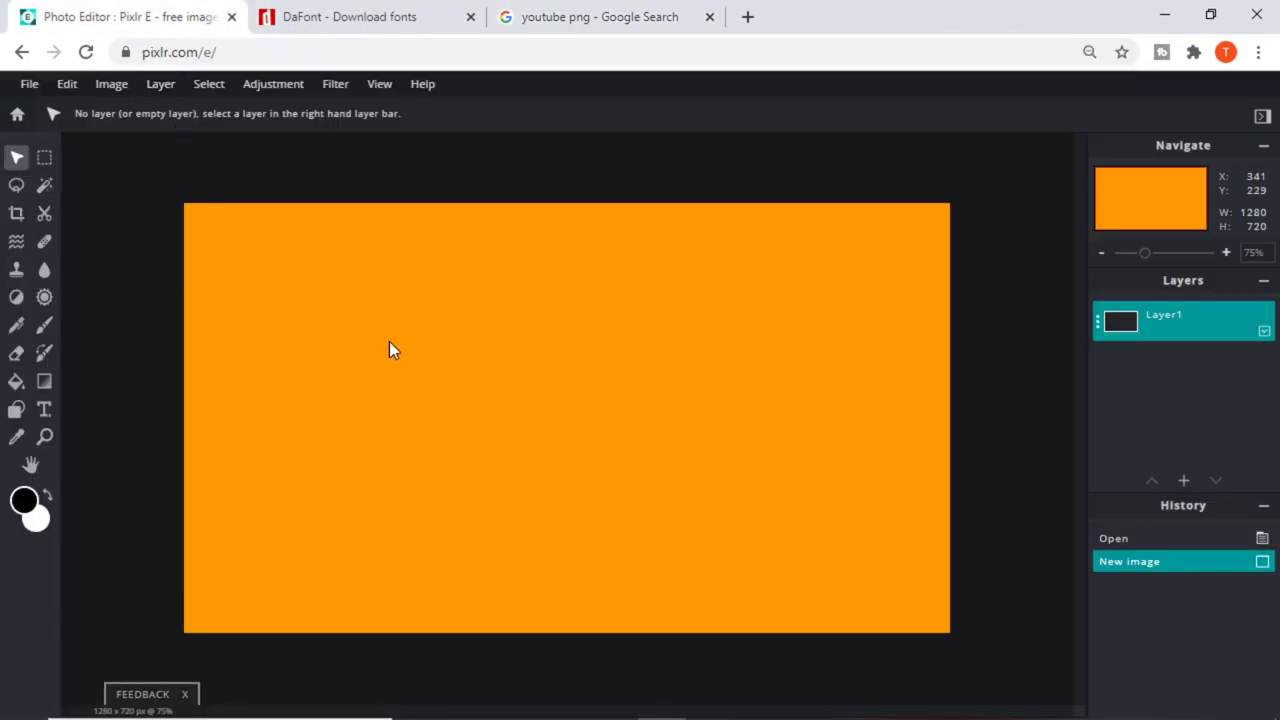
left_click(160, 88)
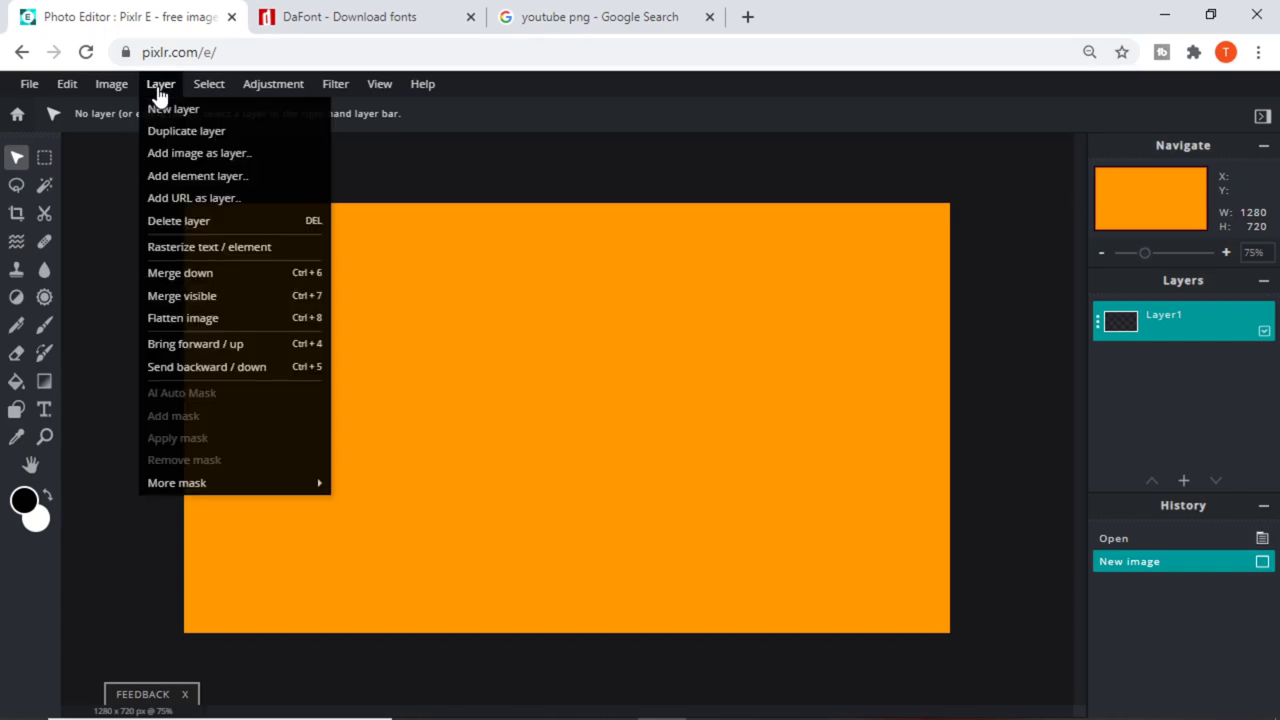
left_click(186, 156)
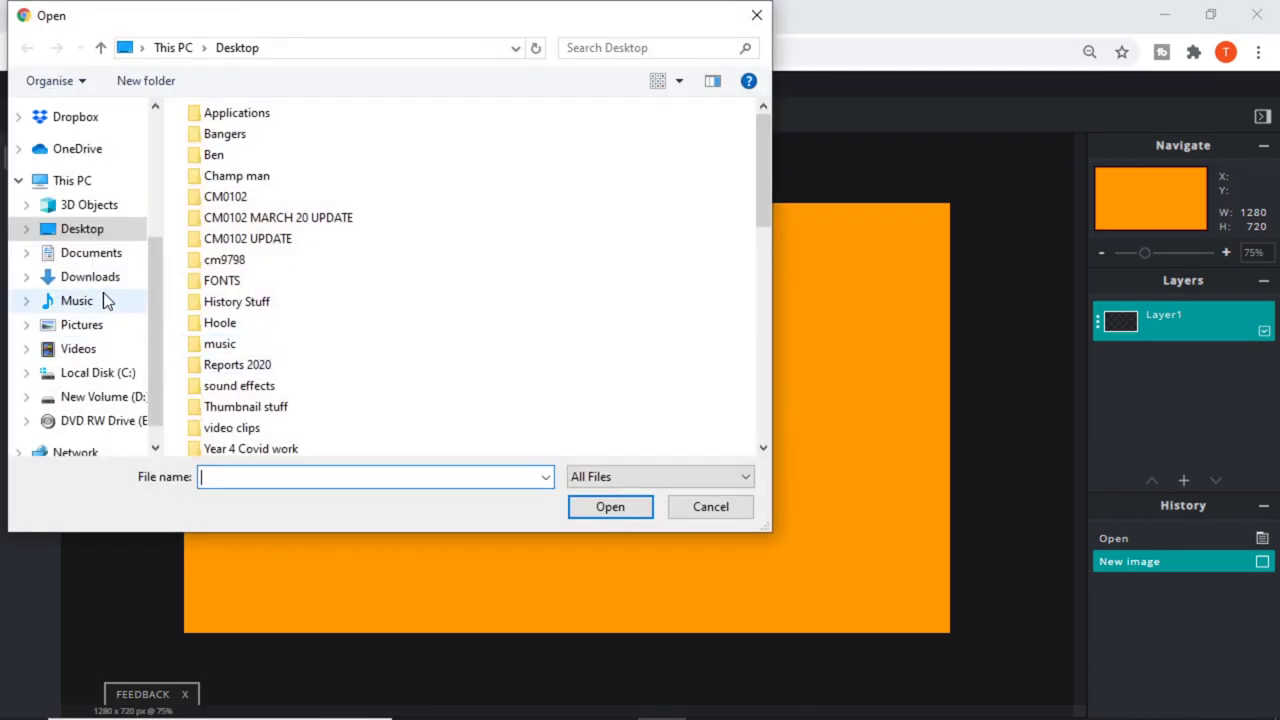
scroll(226, 368, "down", 3)
double_click(226, 365)
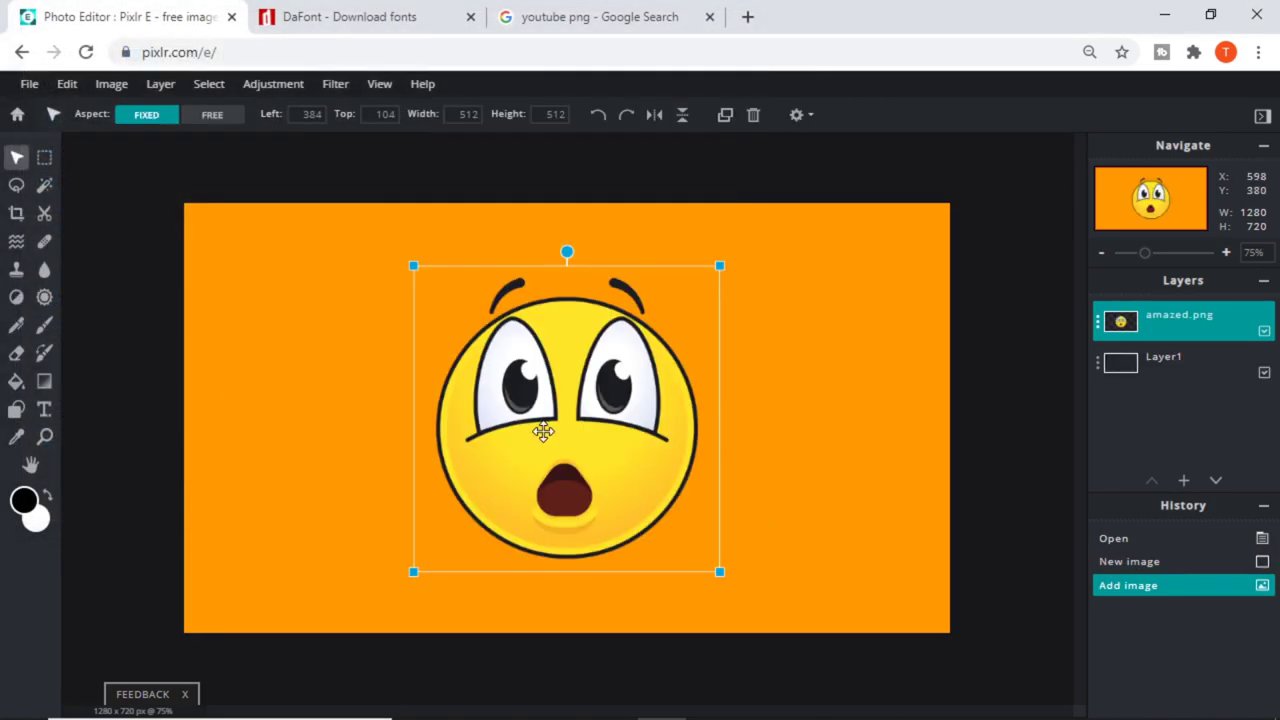
left_click(863, 296)
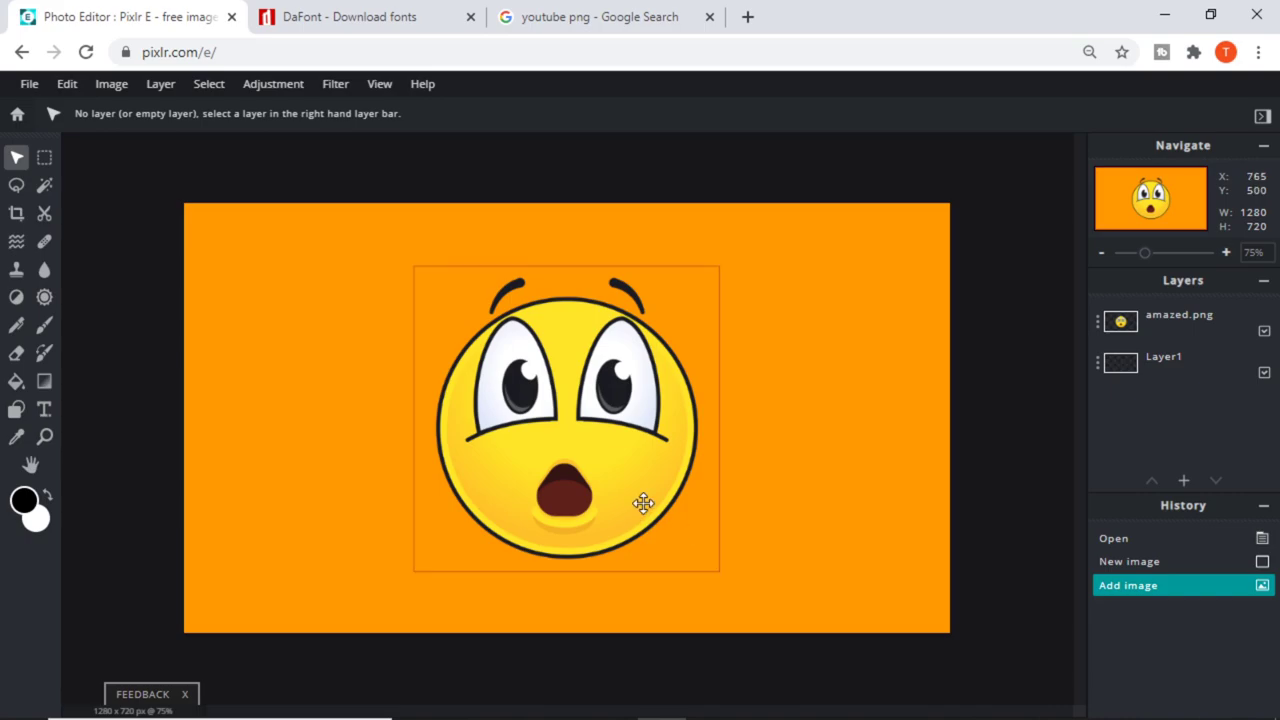
- Try the emoji in different spots on the canvas and place it in the lower-left corner
left_click_drag(572, 428, 370, 411)
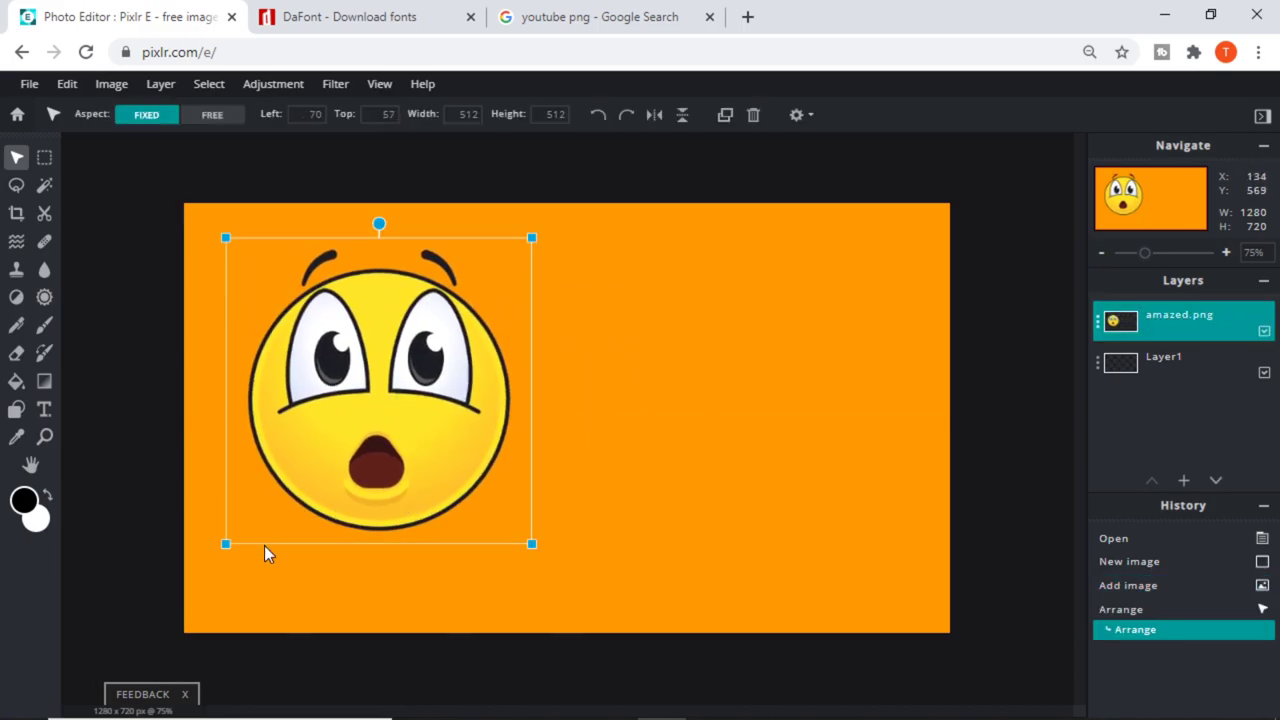
left_click_drag(279, 492, 764, 556)
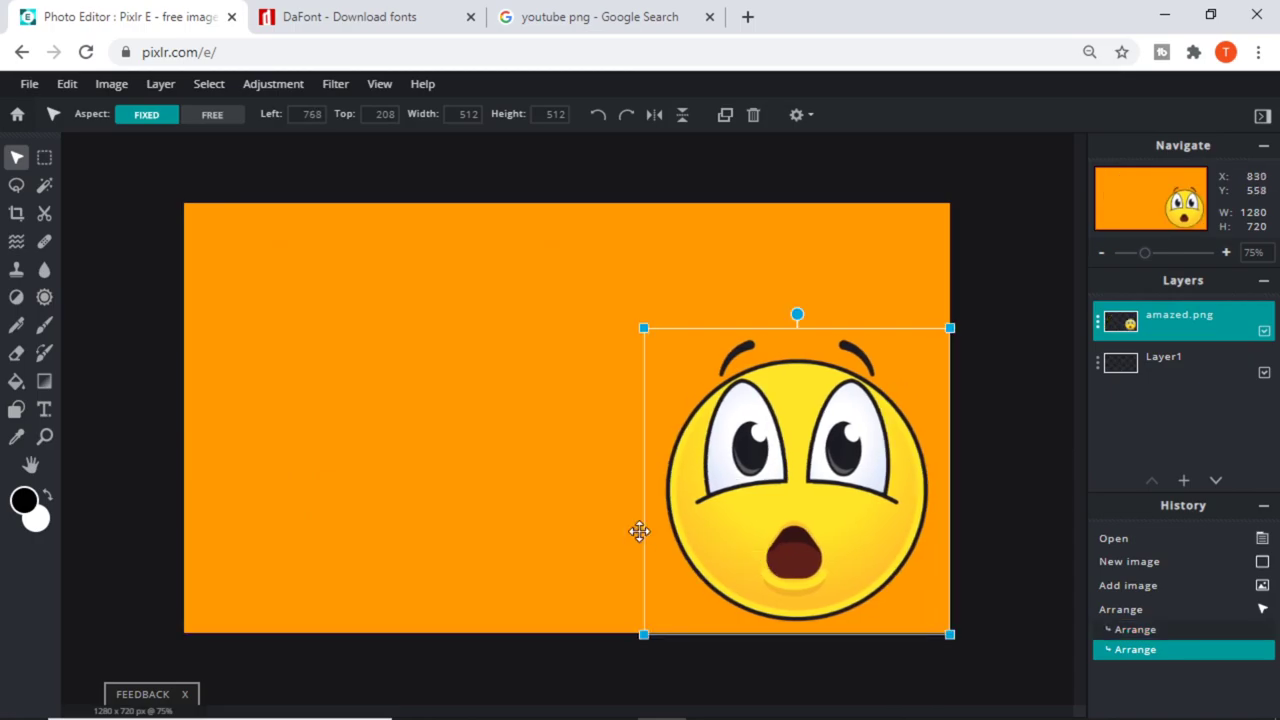
left_click_drag(745, 478, 279, 483)
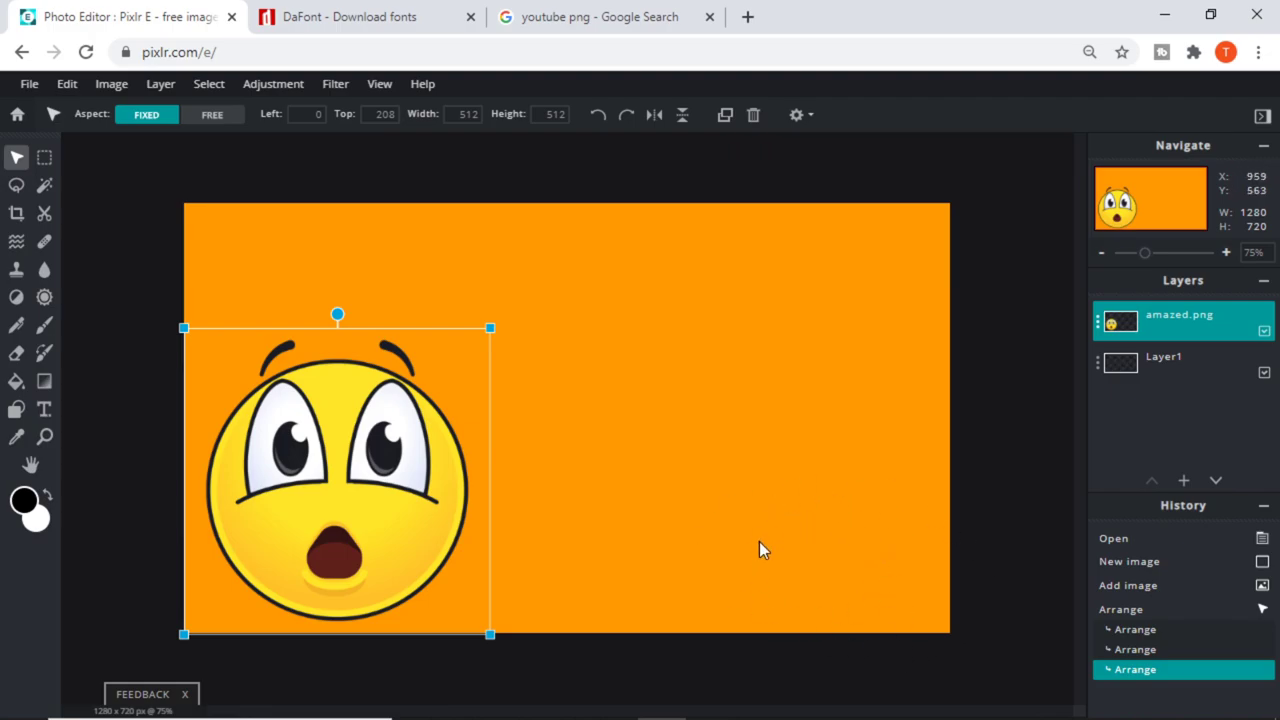
left_click(713, 470)
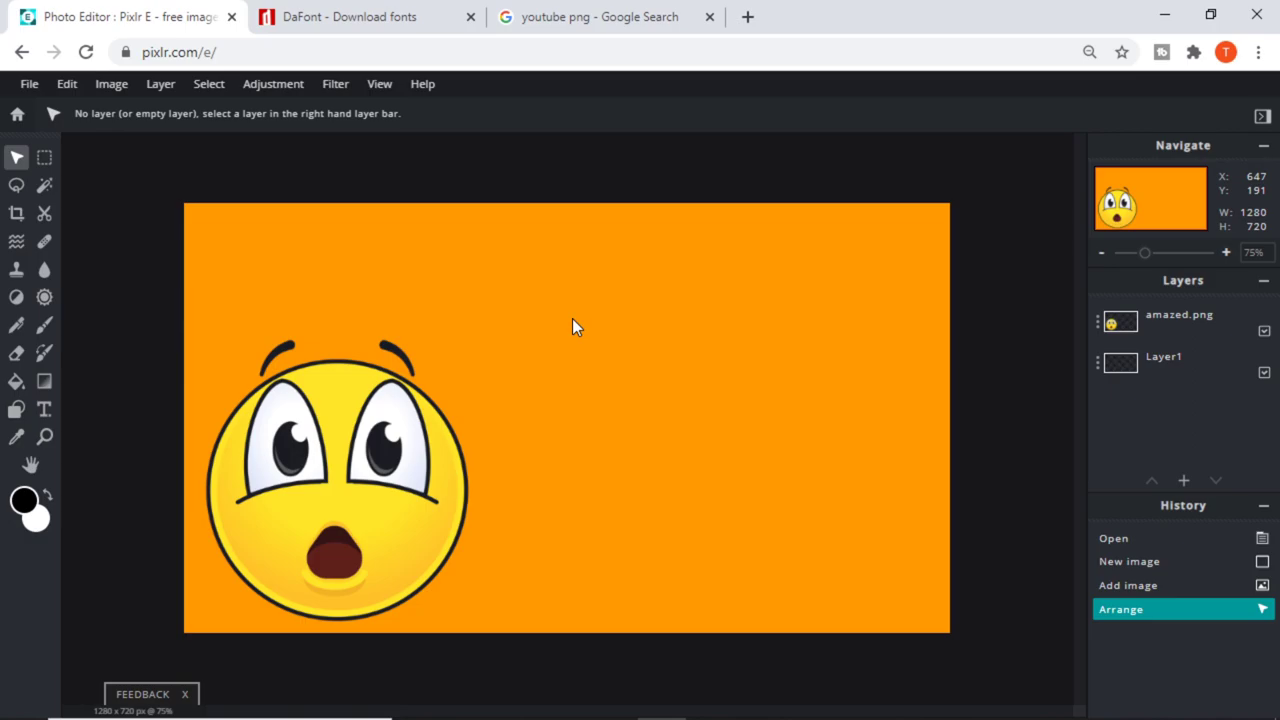
- Add the desktop image youtube111.png as a new layer
left_click(160, 88)
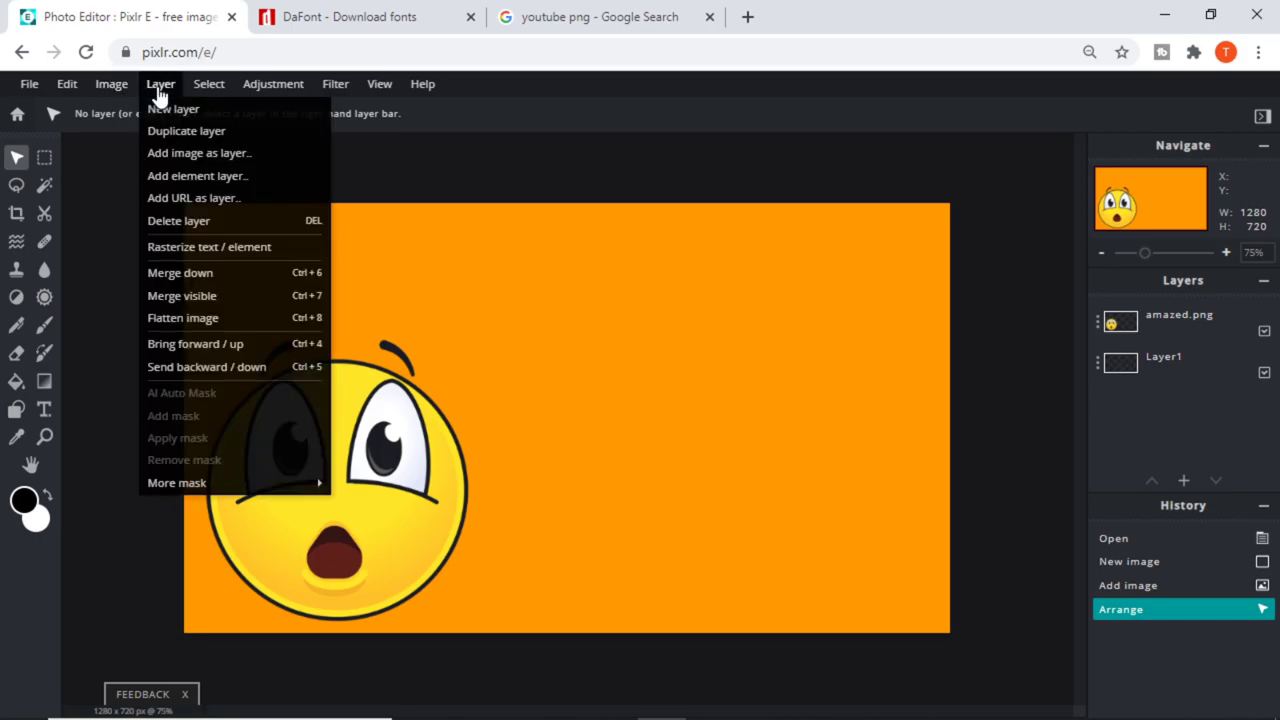
left_click(185, 162)
scroll(432, 385, "down", 2)
scroll(428, 383, "down", 8)
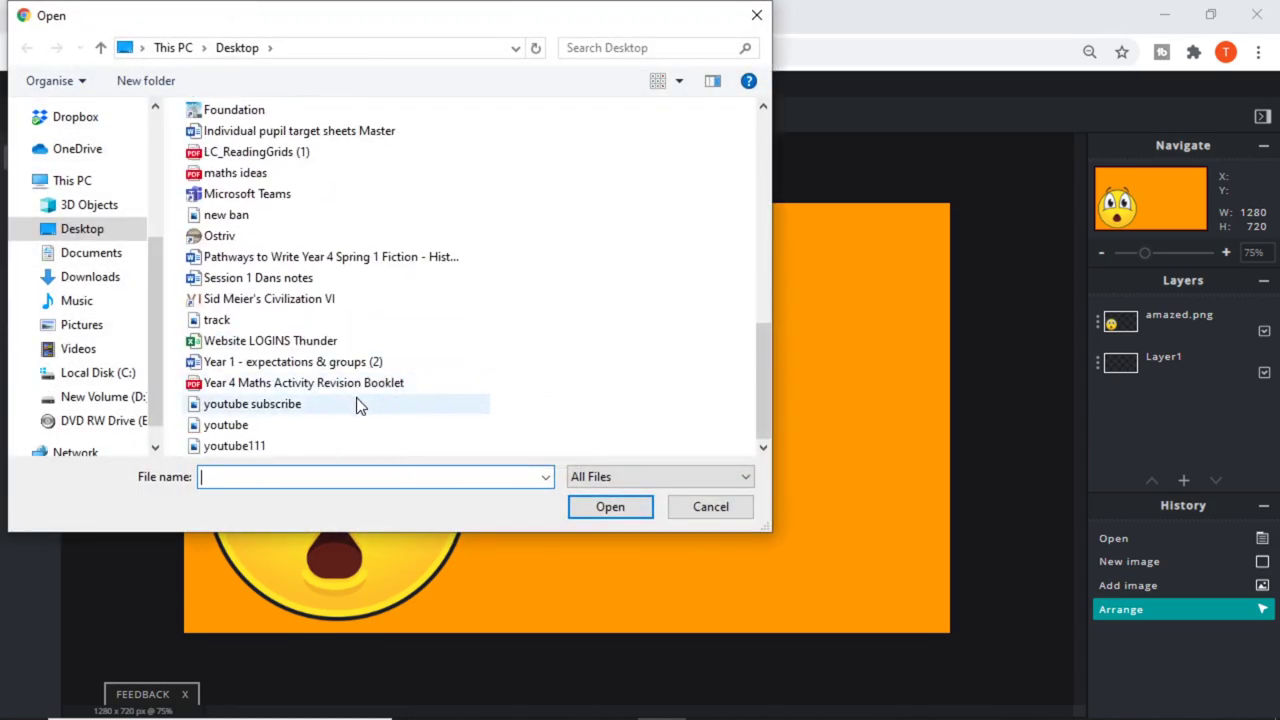
double_click(238, 445)
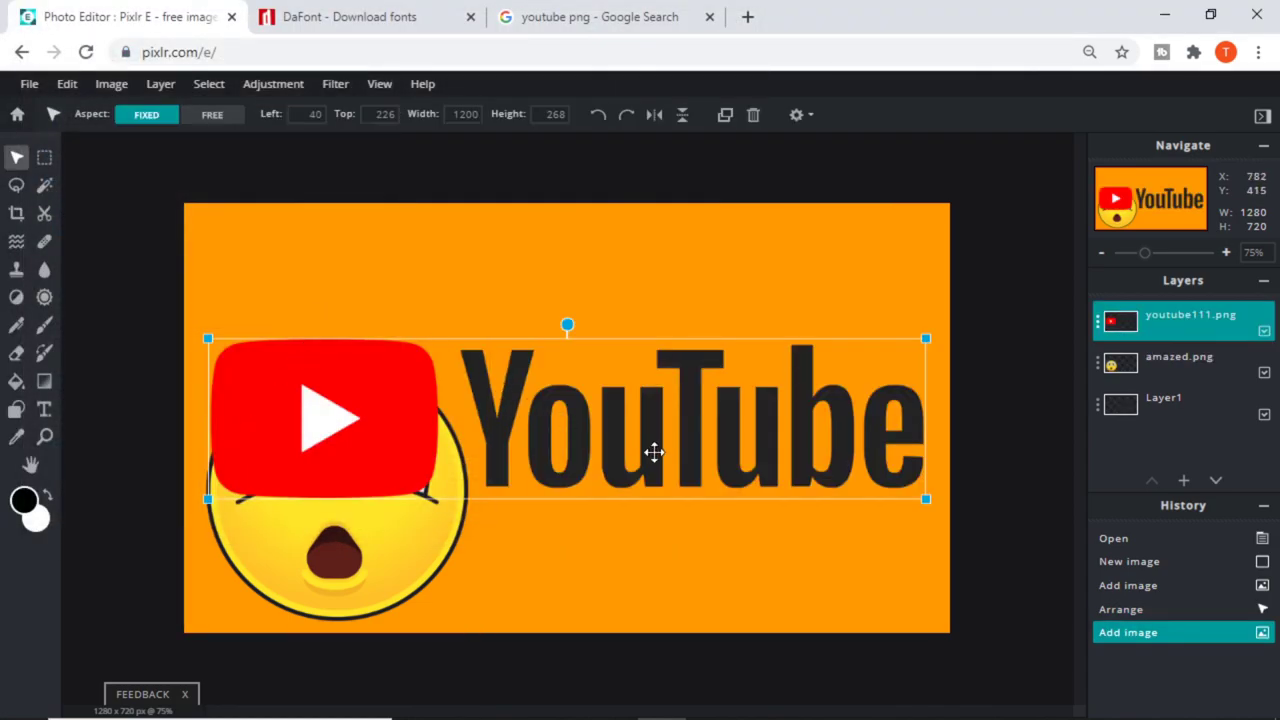
- Shrink the YouTube logo to about 695 × 155 px and tilt it clockwise in the upper-right area of the canvas
left_click_drag(620, 437, 597, 332)
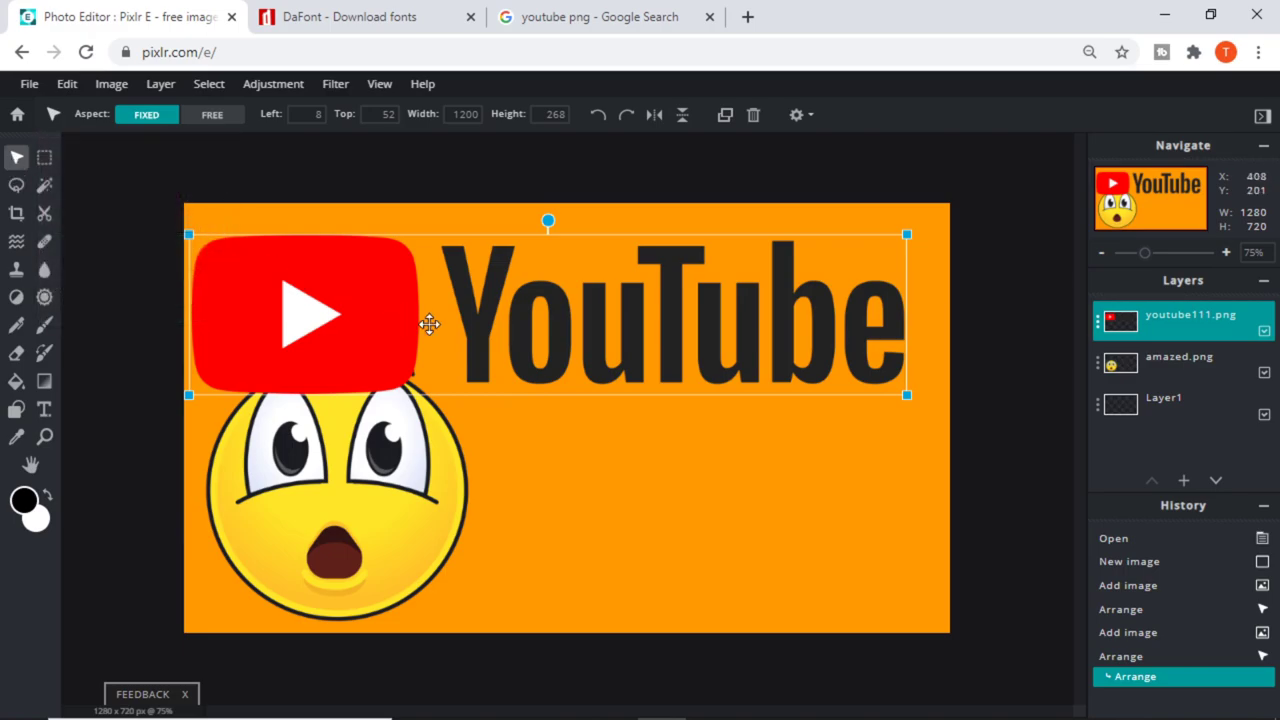
left_click_drag(430, 318, 432, 288)
left_click_drag(222, 391, 526, 314)
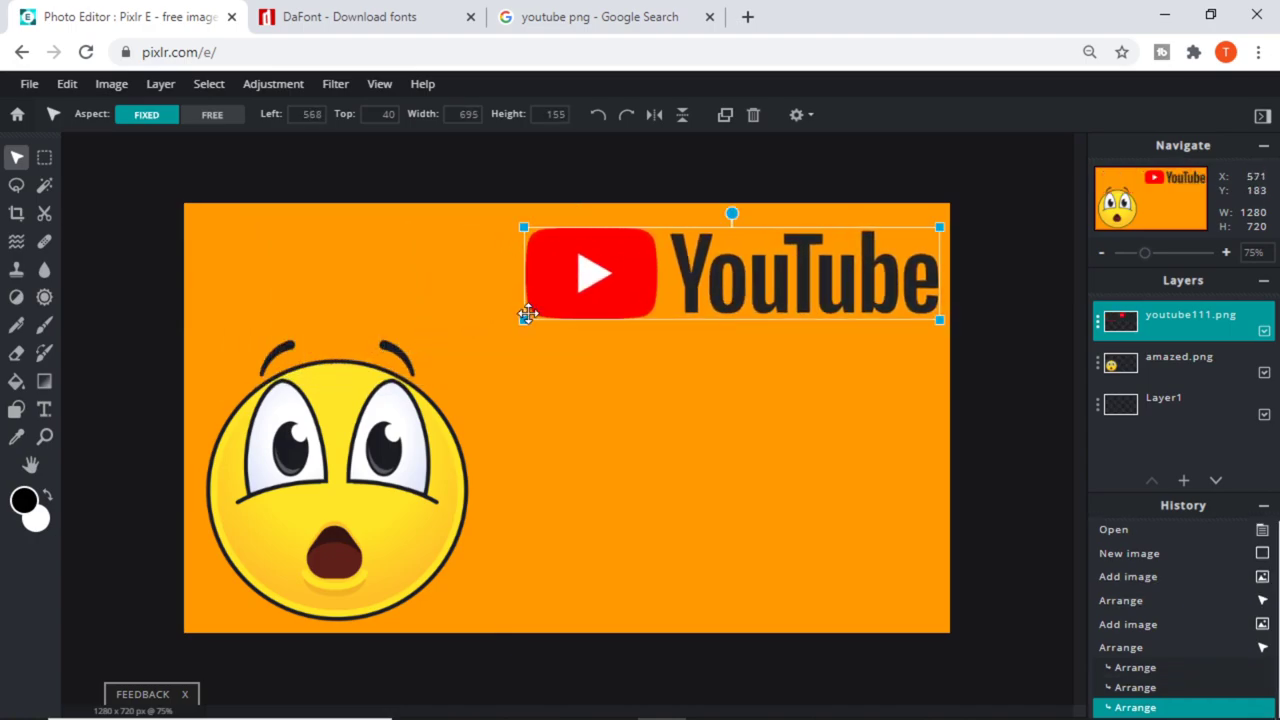
left_click_drag(664, 286, 601, 309)
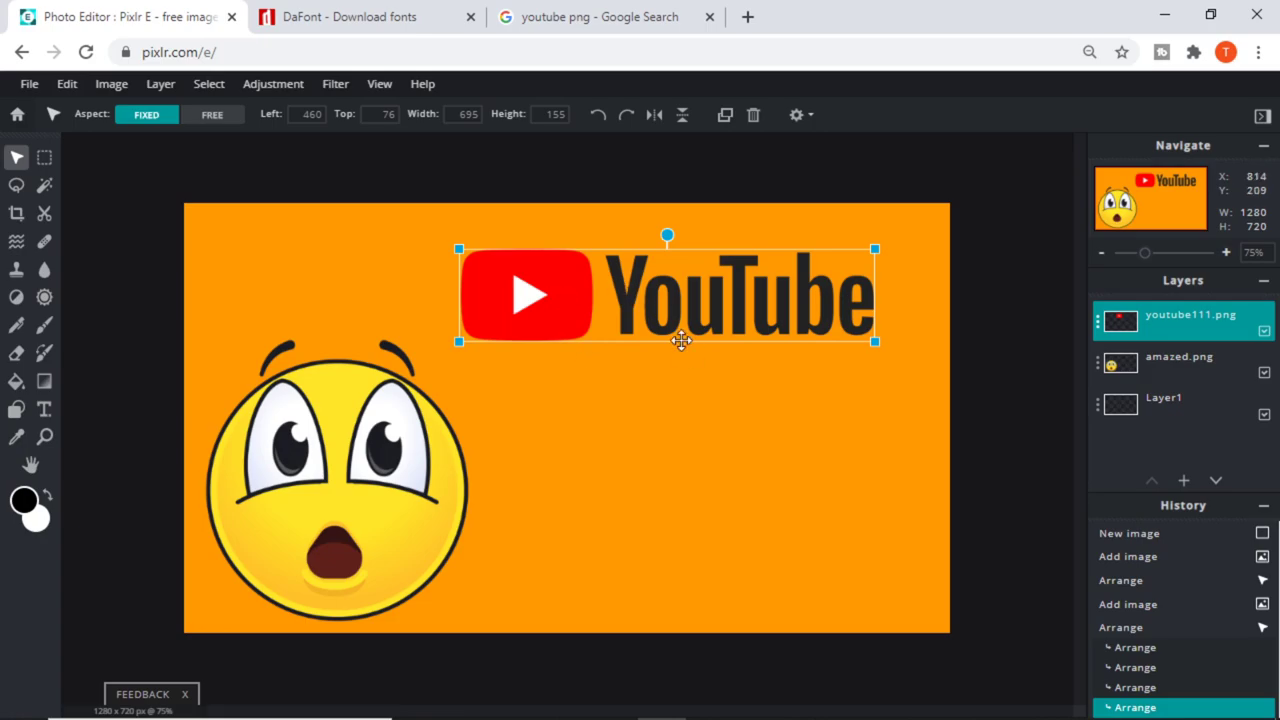
left_click_drag(678, 243, 640, 356)
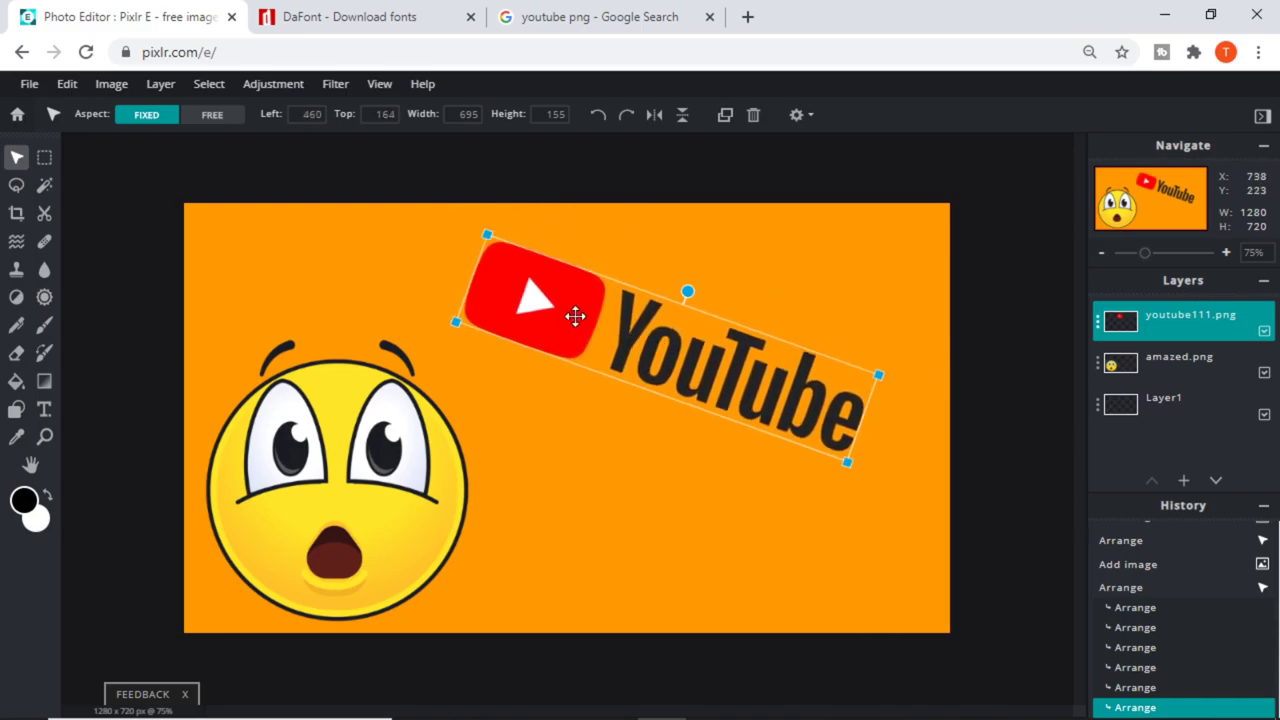
- Shrink the emoji and rearrange the layers, with the YouTube logo at the canvas's upper left and the emoji at its upper right
left_click(429, 340)
left_click_drag(489, 331, 414, 400)
left_click_drag(566, 334, 310, 322)
left_click_drag(367, 502, 901, 308)
left_click(617, 488)
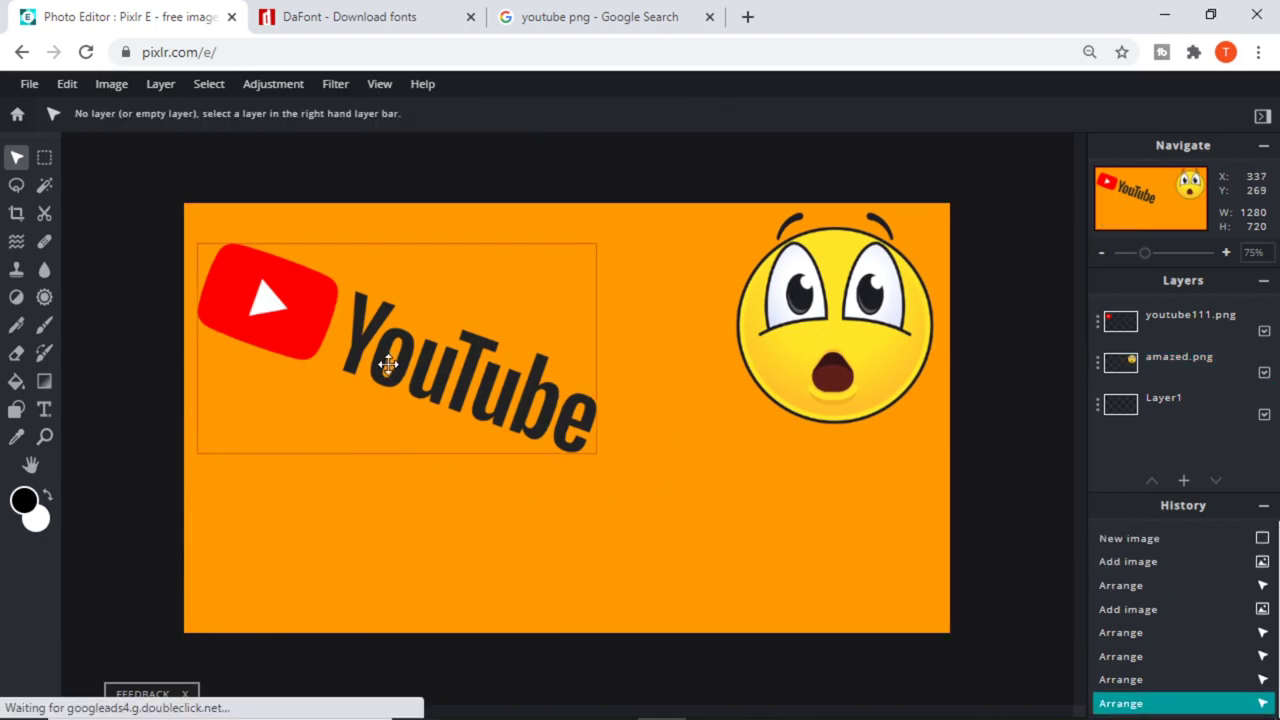
- Rotate the YouTube logo counterclockwise so the wordmark slants upward, and nudge it toward the canvas's upper edge
left_click(356, 388)
left_click_drag(396, 230, 291, 240)
left_click_drag(380, 411, 377, 370)
left_click(577, 497)
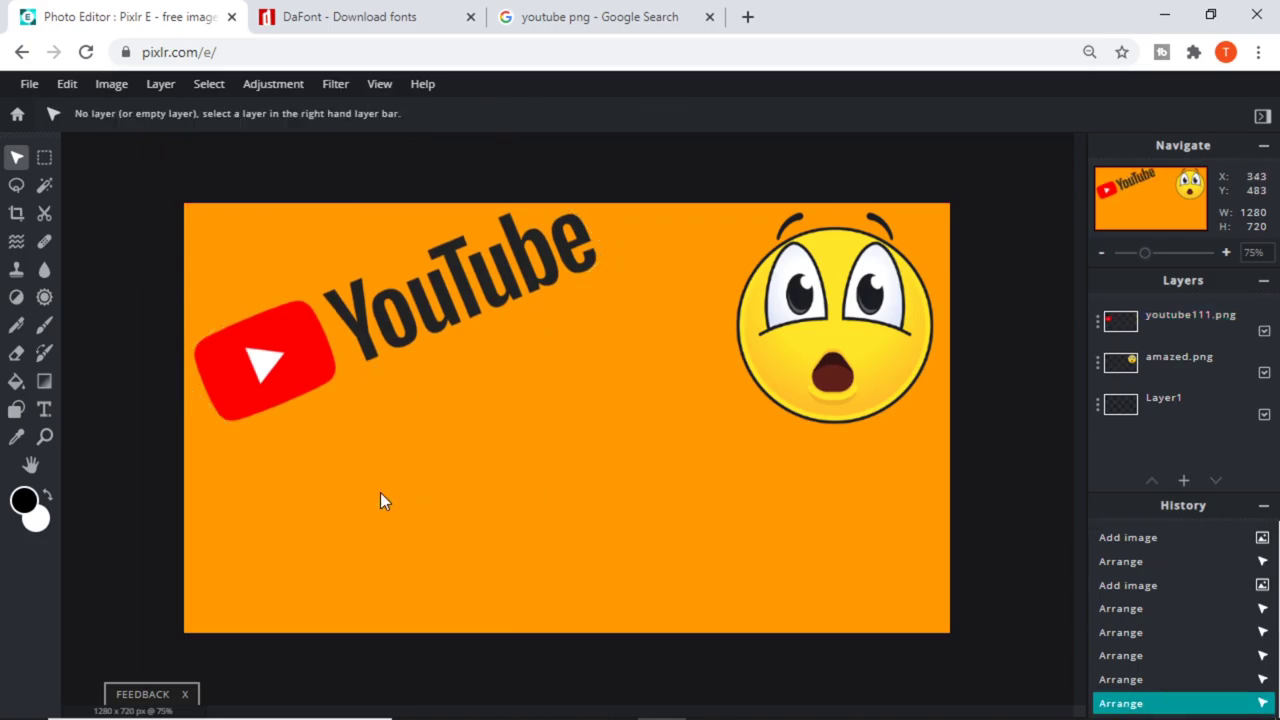
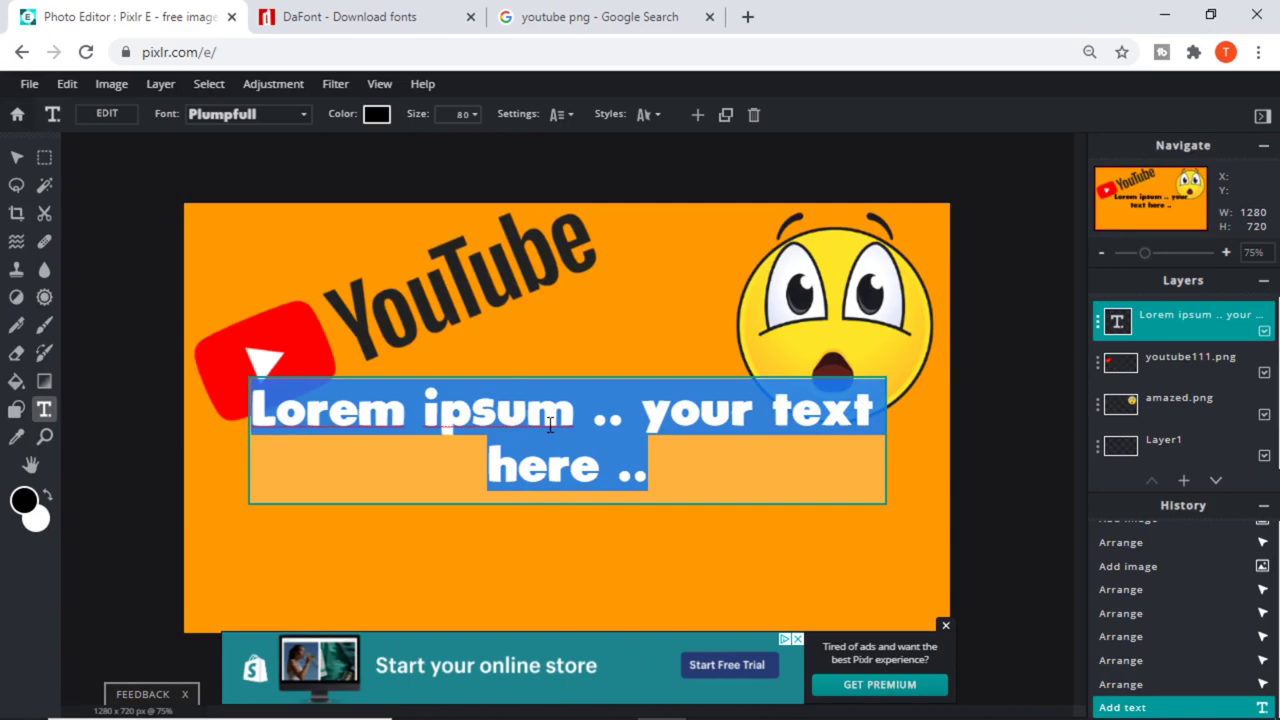
- Preview fonts such as Bangers-Regular on the placeholder text, and browse the recently added fonts on the DaFont website
left_click(304, 124)
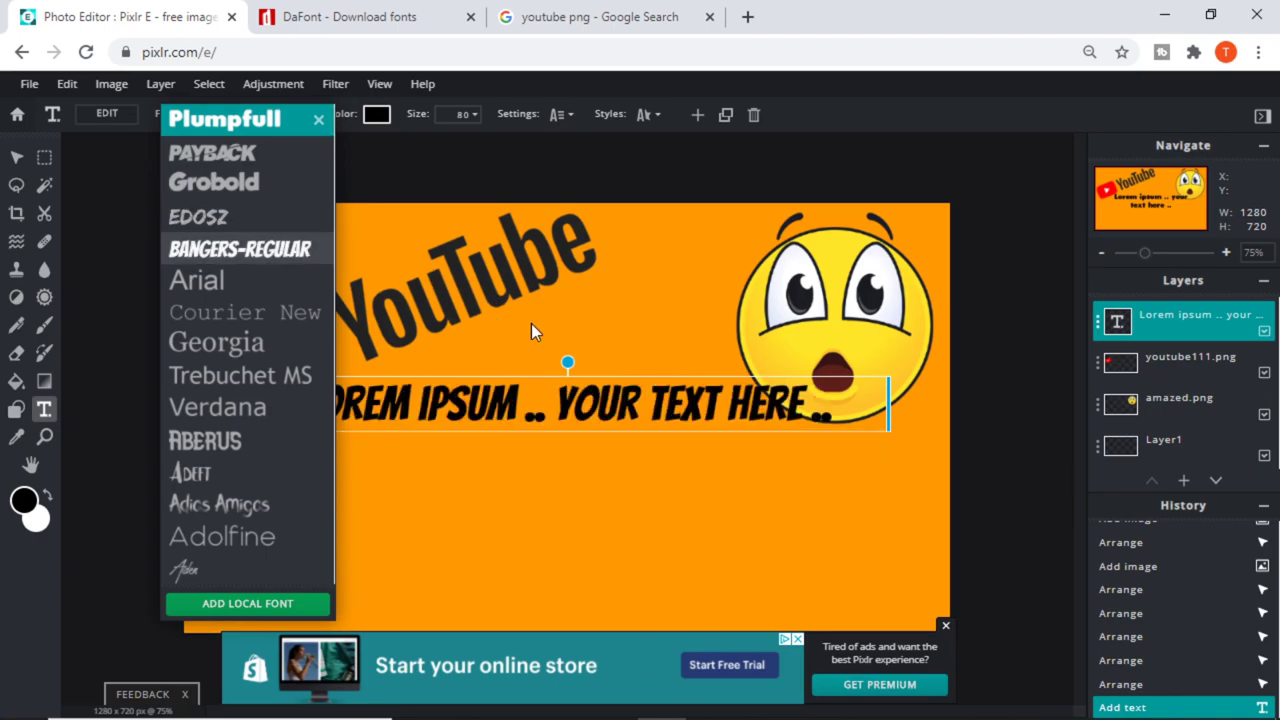
left_click(662, 316)
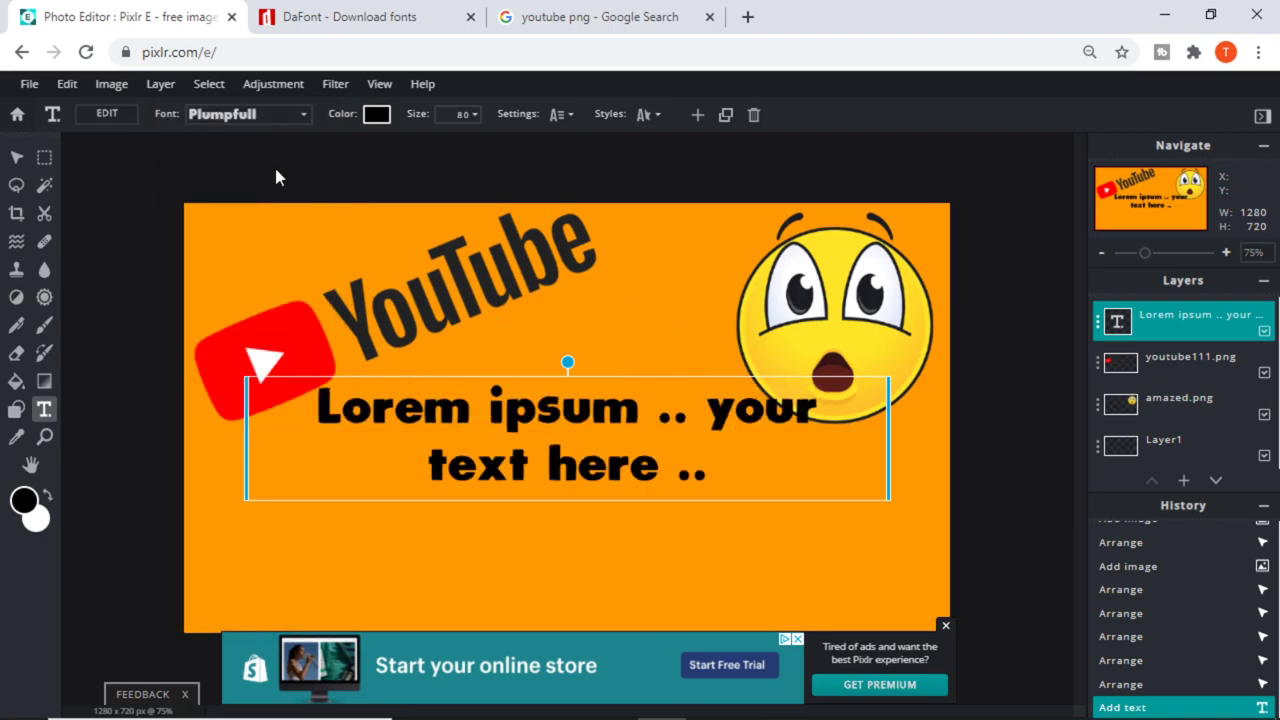
left_click(333, 23)
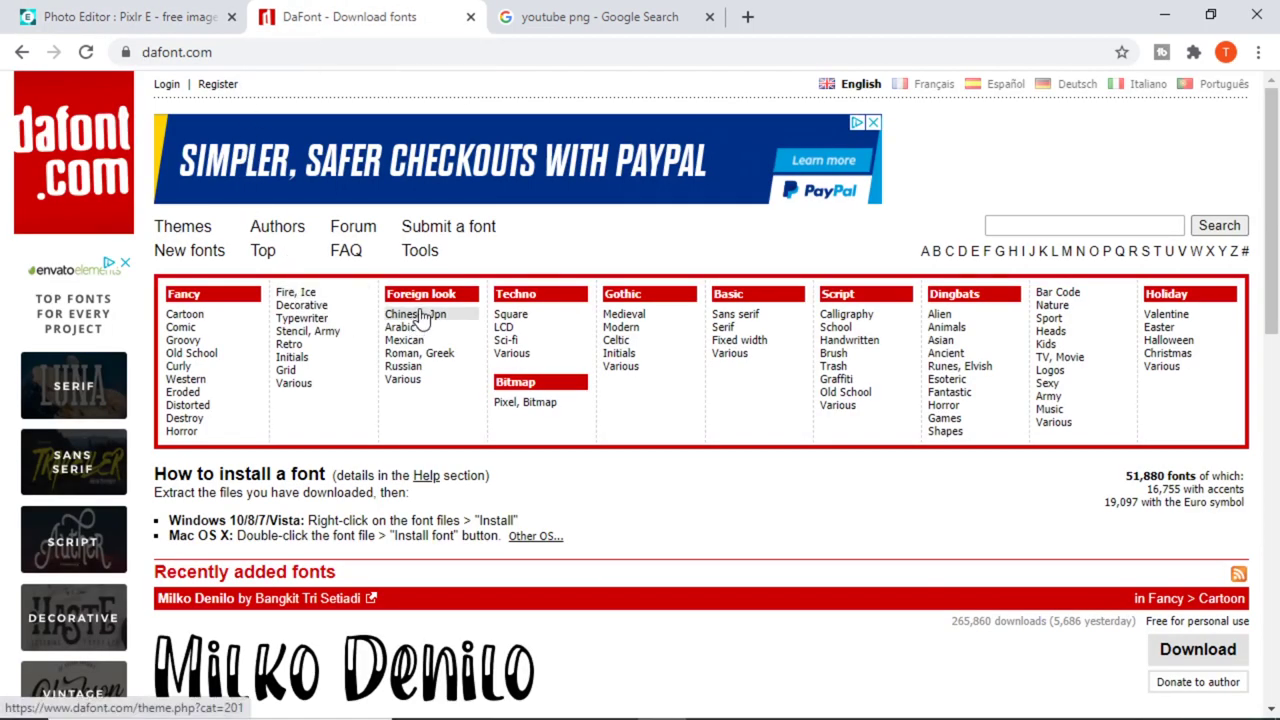
scroll(420, 316, "down", 3)
scroll(419, 316, "down", 5)
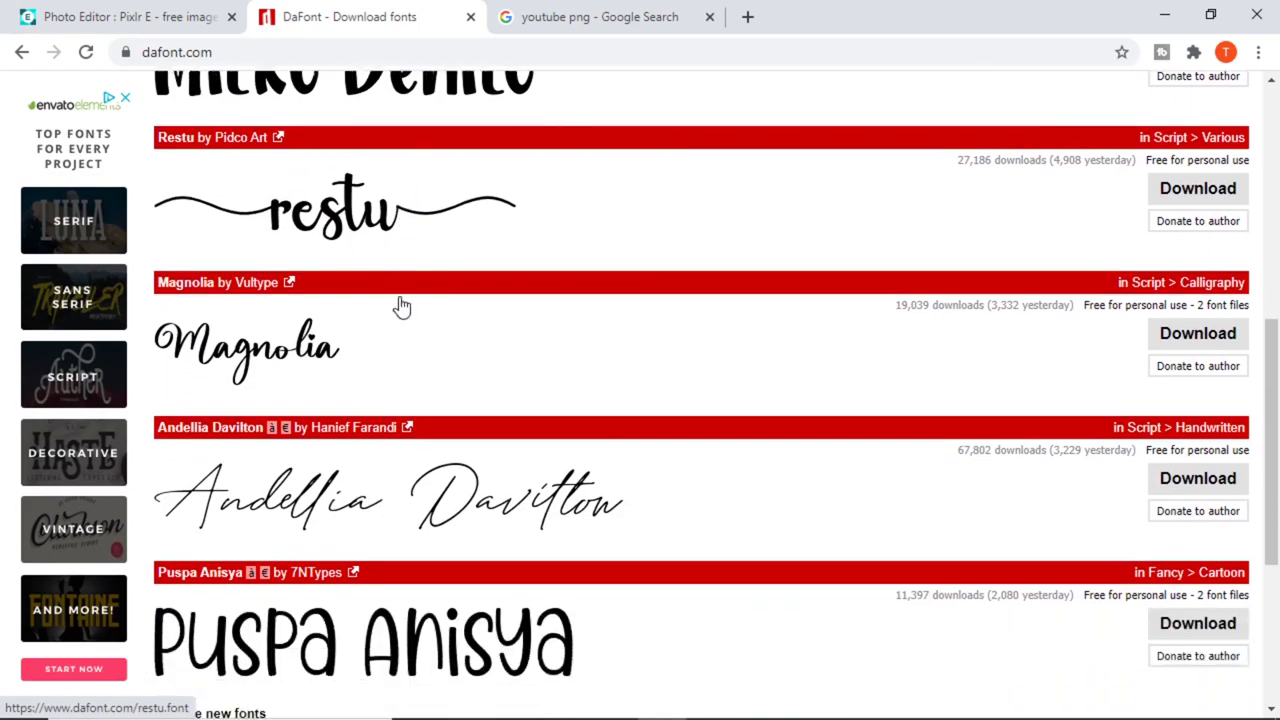
scroll(408, 320, "up", 8)
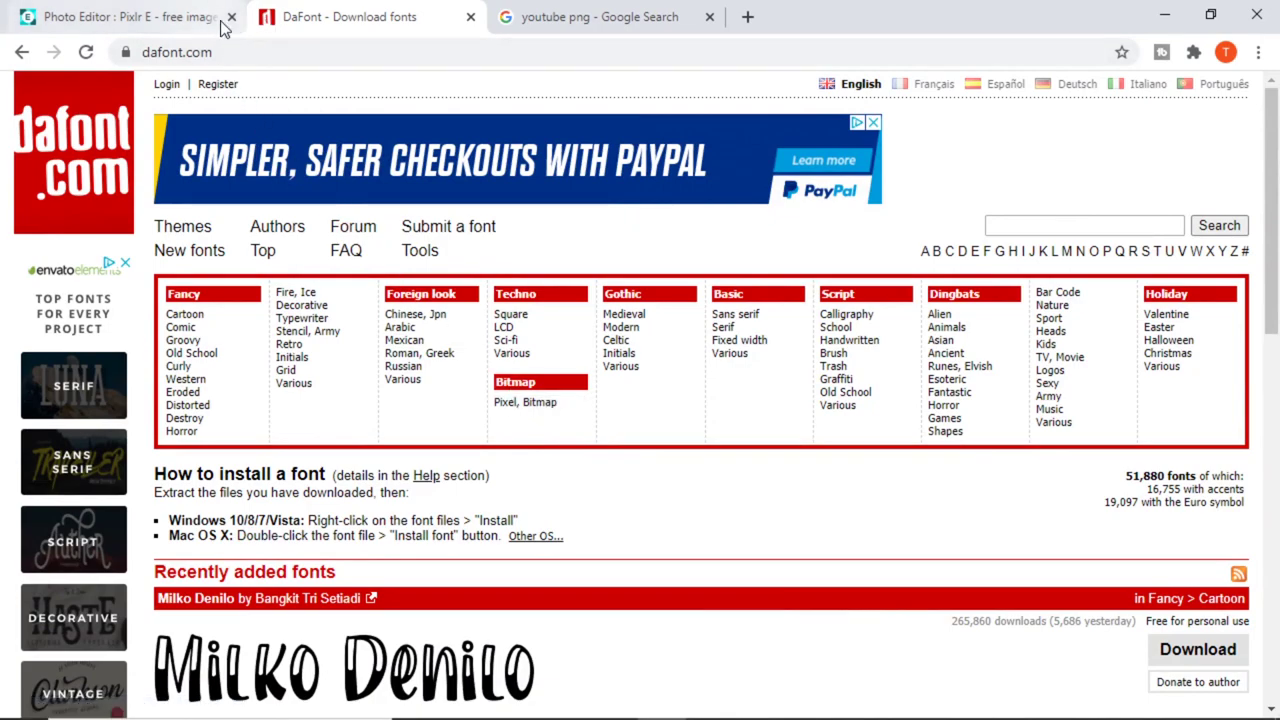
- Return to Pixlr E and set the placeholder text's font to Grobold
left_click(121, 16)
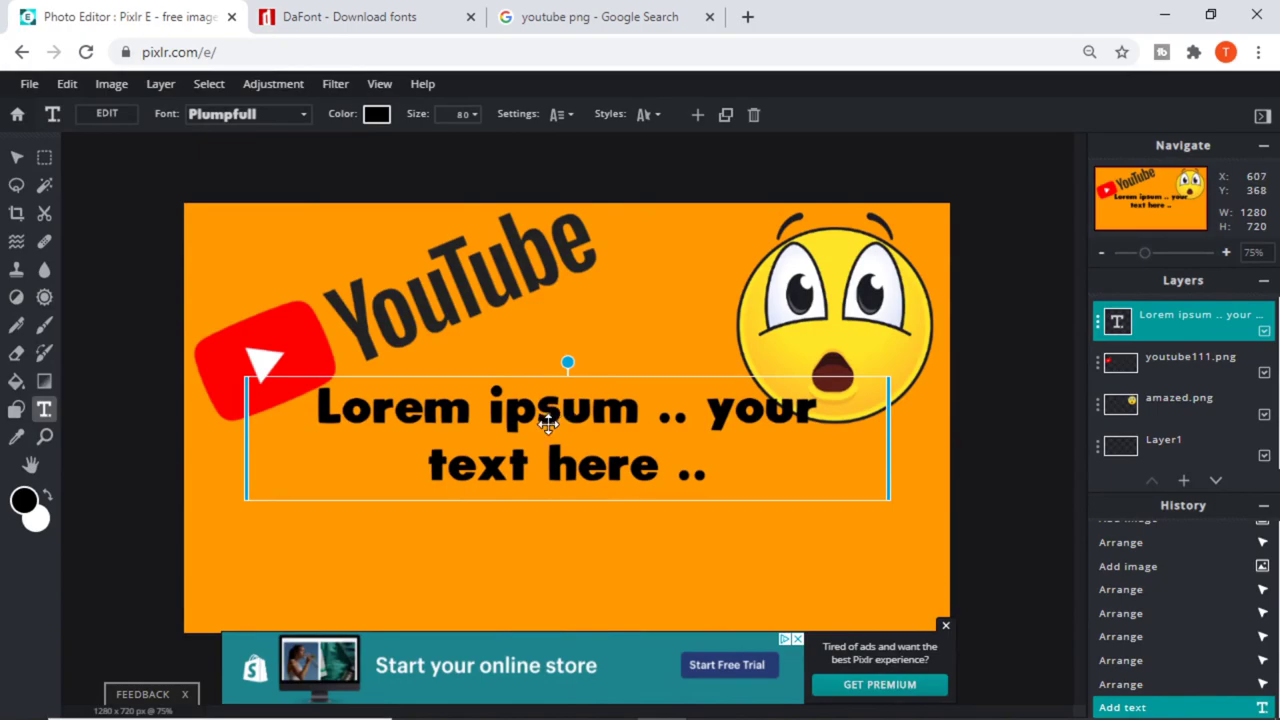
left_click(306, 118)
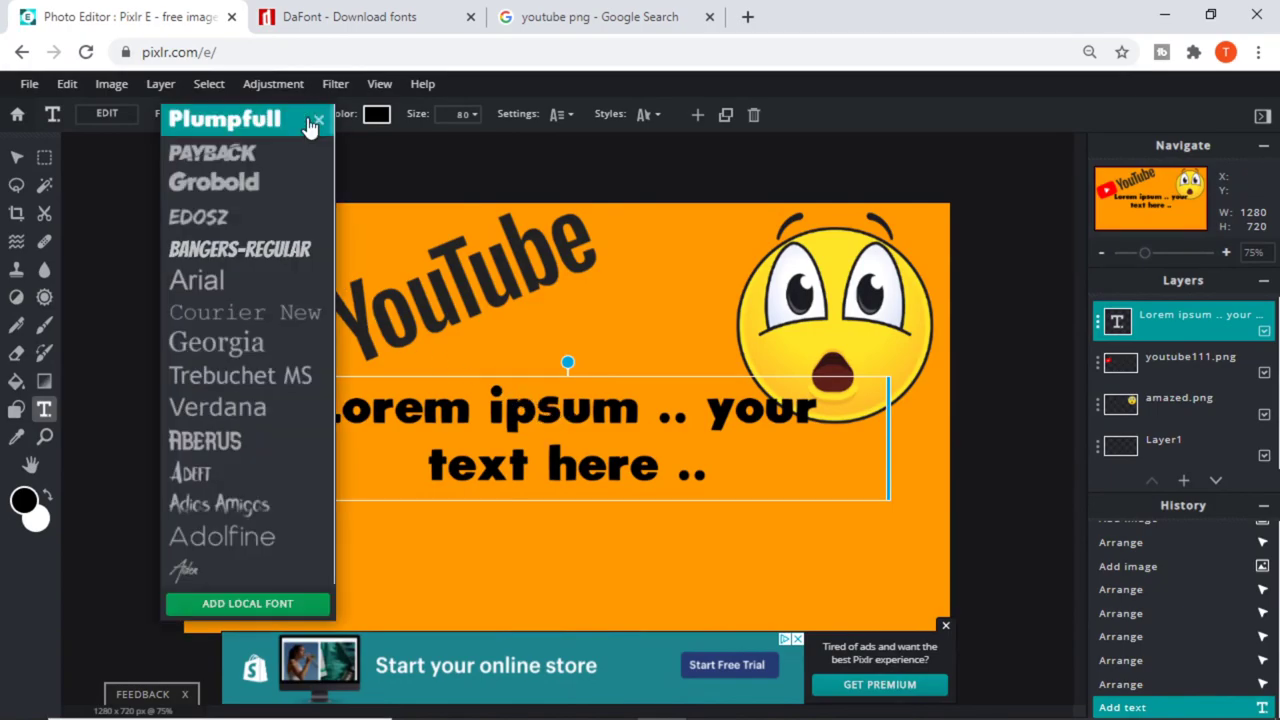
left_click(243, 193)
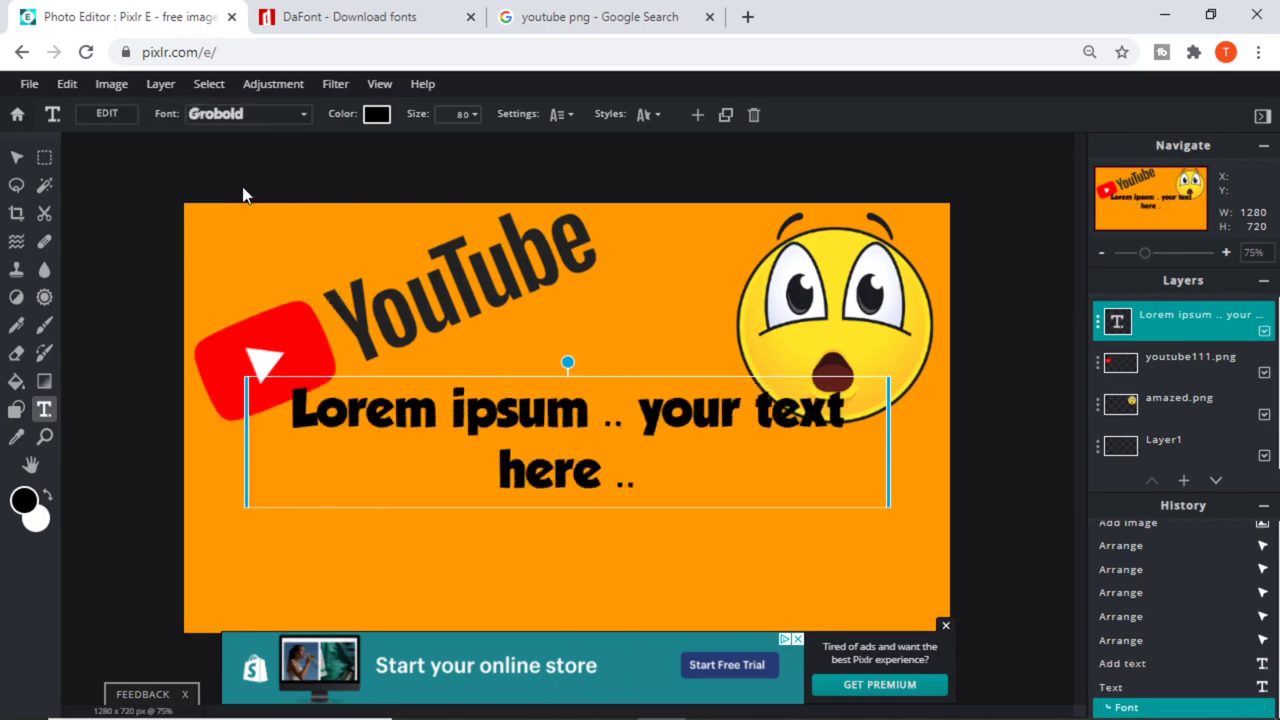
- Replace the placeholder text with three lines: "HOW TO MAKE A", "YOUTUBE THUMBNAIL" and "FOR FREE ! !"
double_click(516, 438)
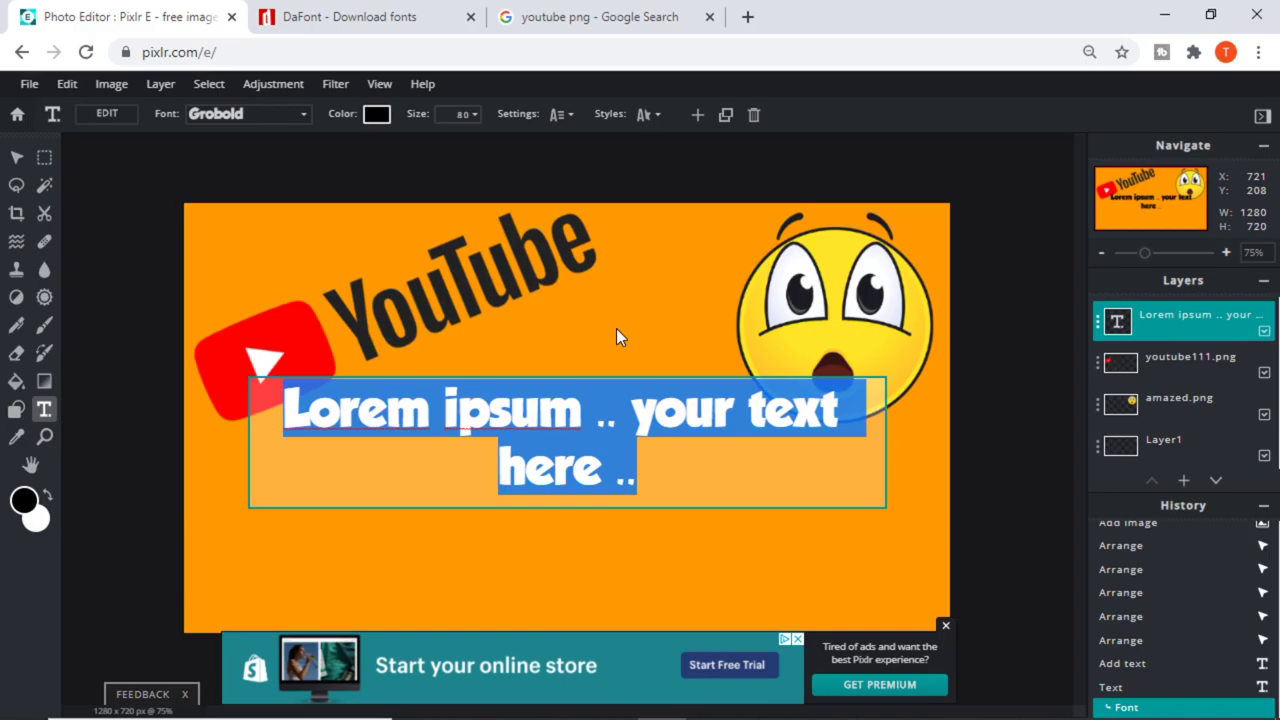
type("H")
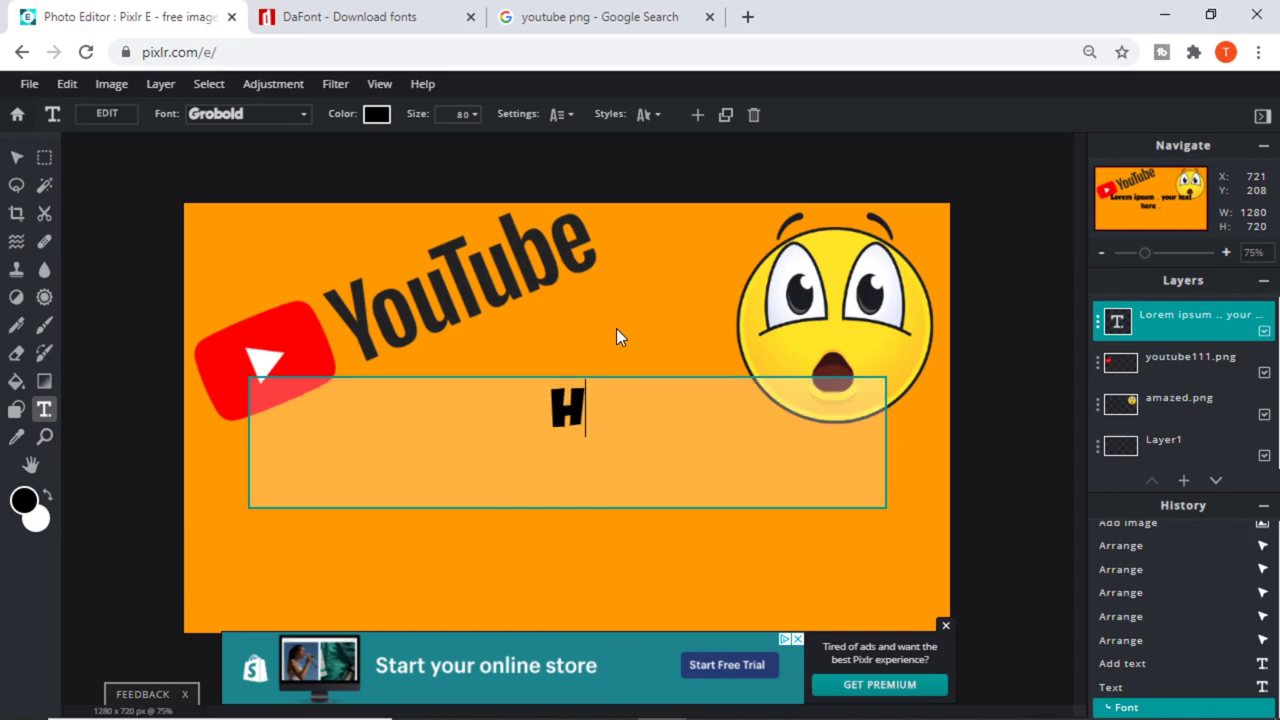
type("OW TO MAKE A")
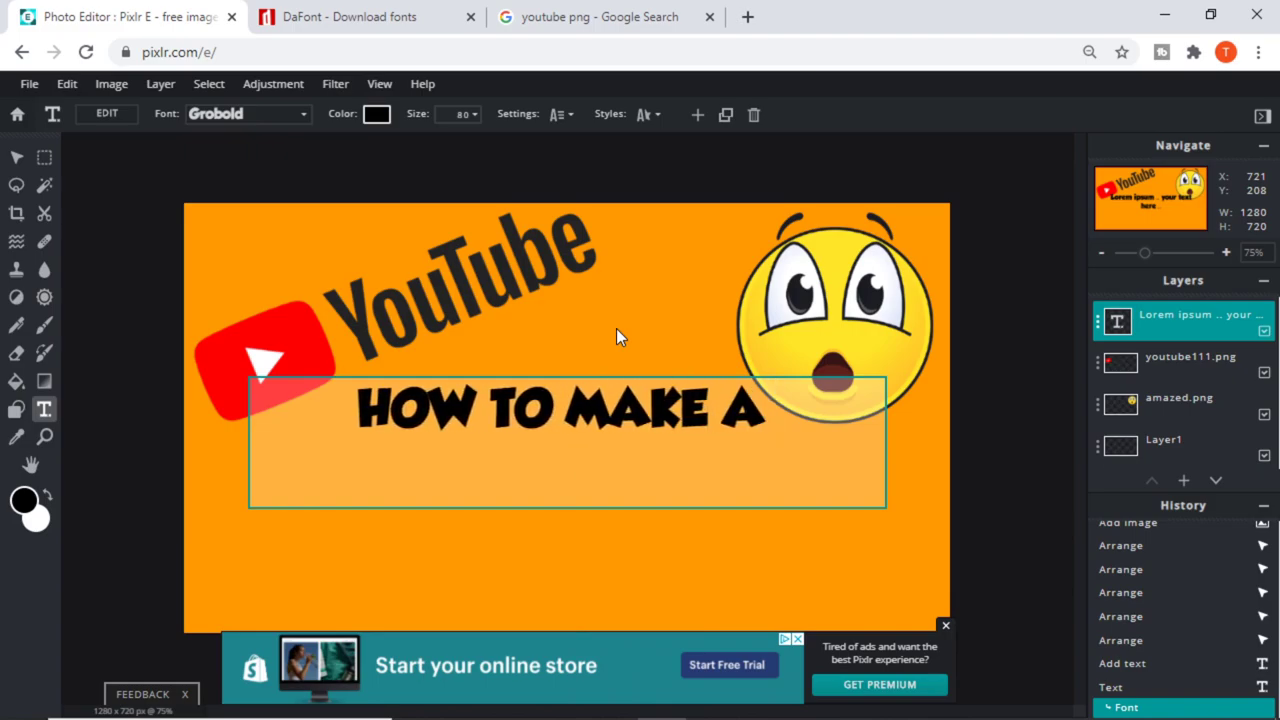
key("Return")
type("Y")
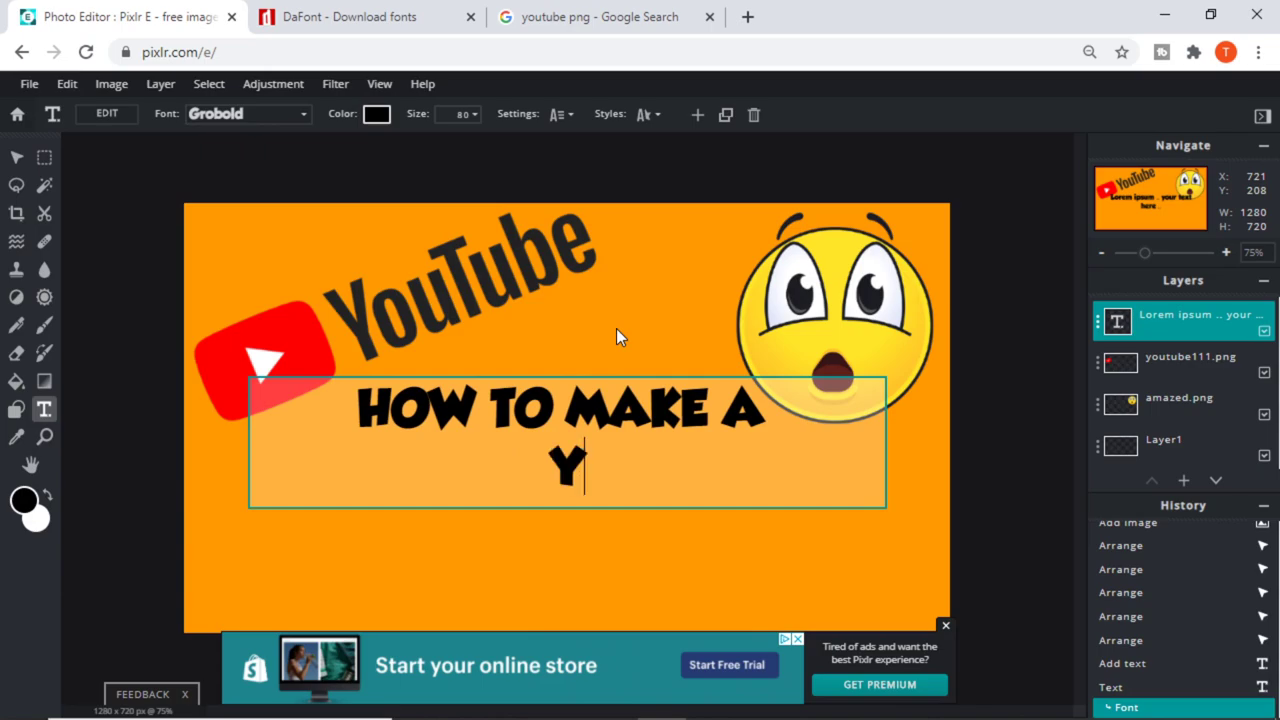
type("OUTUBE THU")
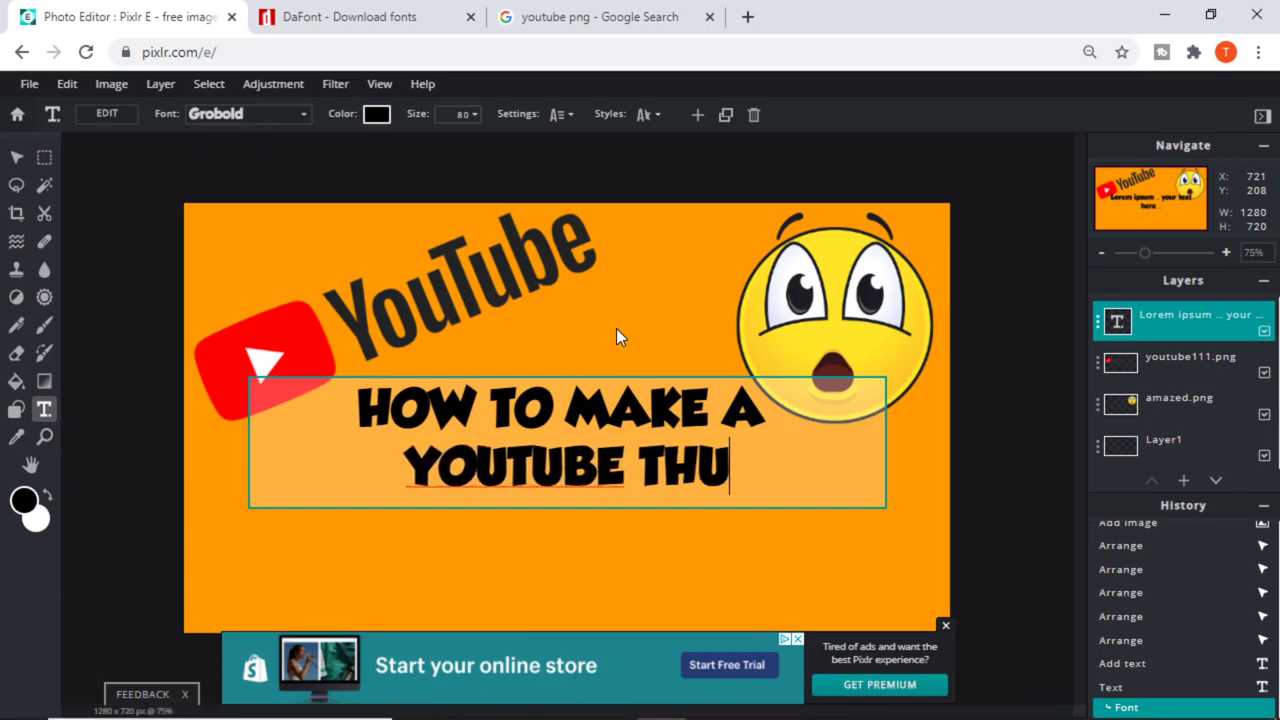
type("MBNAIL")
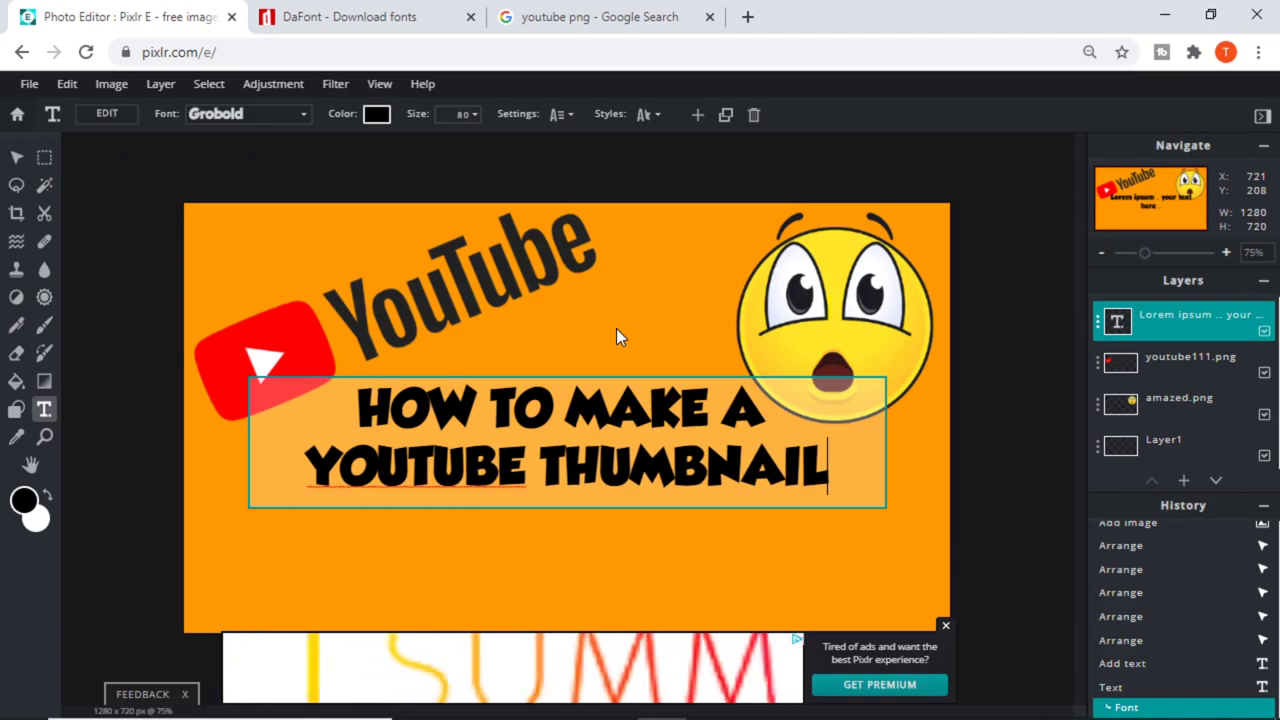
key("Return")
type("FOR FREE")
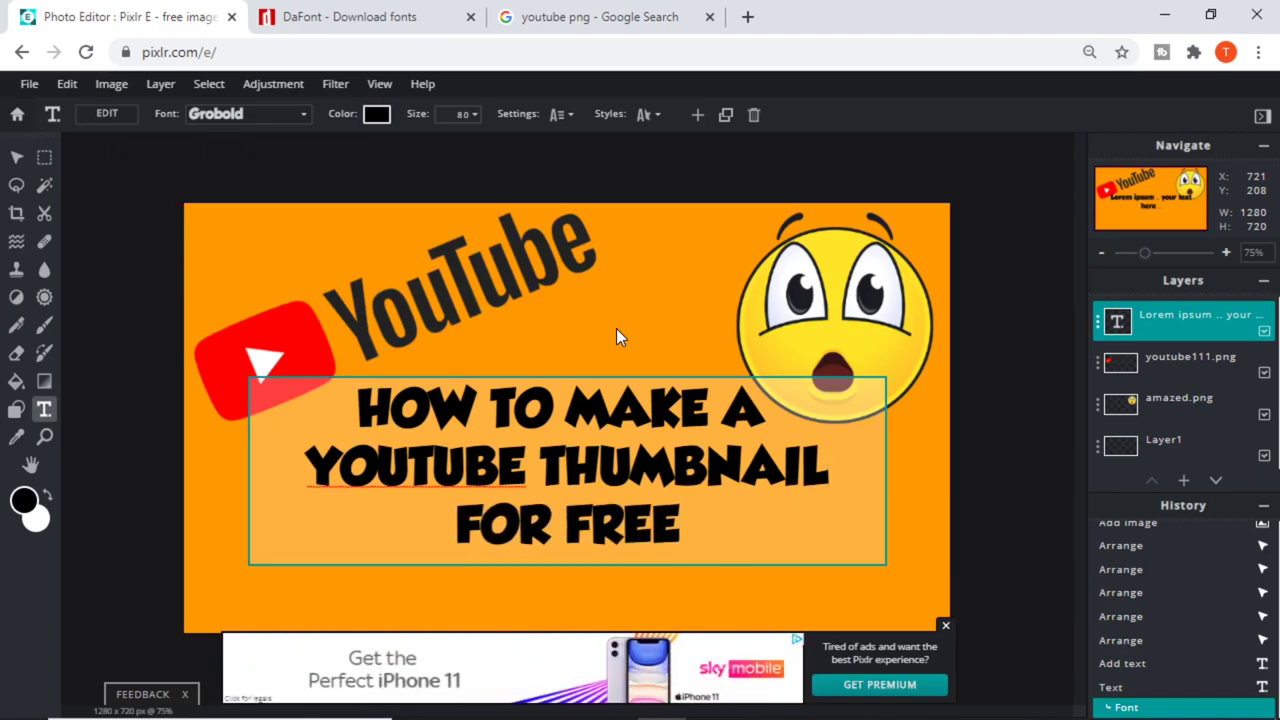
type(" ! !")
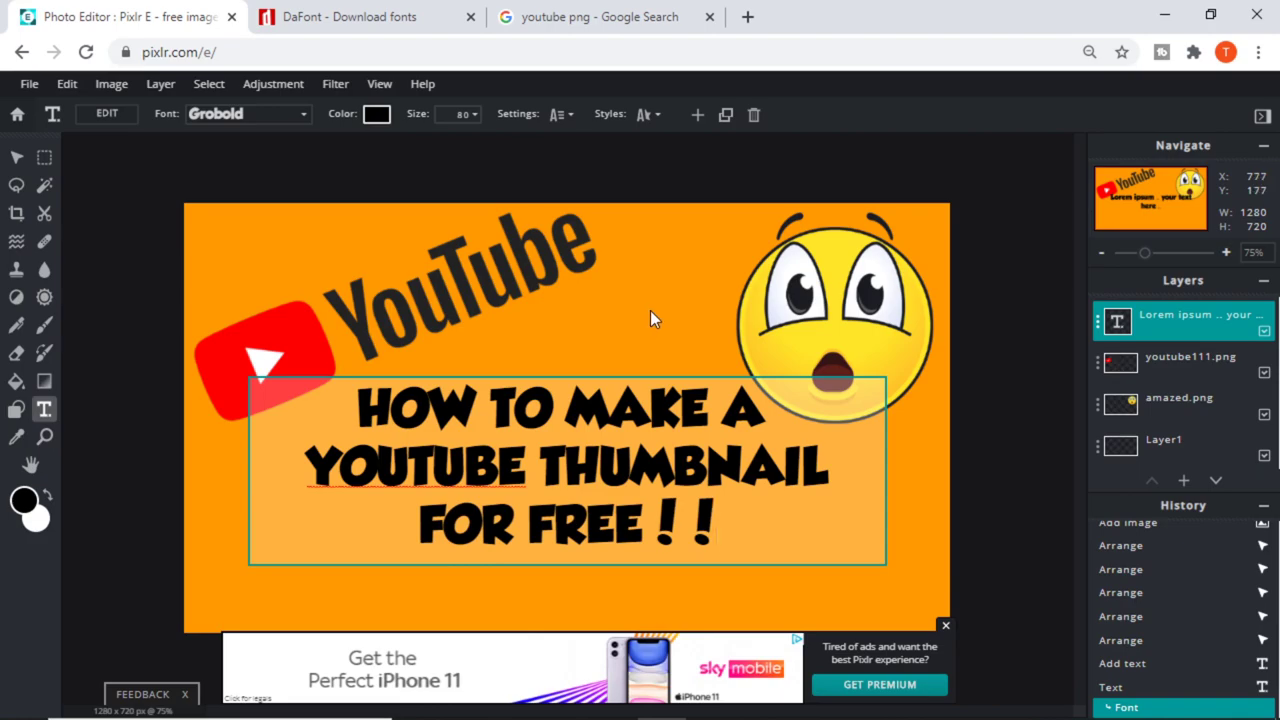
- Move the three-line text to the canvas's lower left, below the YouTube logo, and deselect it
left_click(586, 410)
left_click_drag(596, 436, 495, 483)
left_click(398, 318)
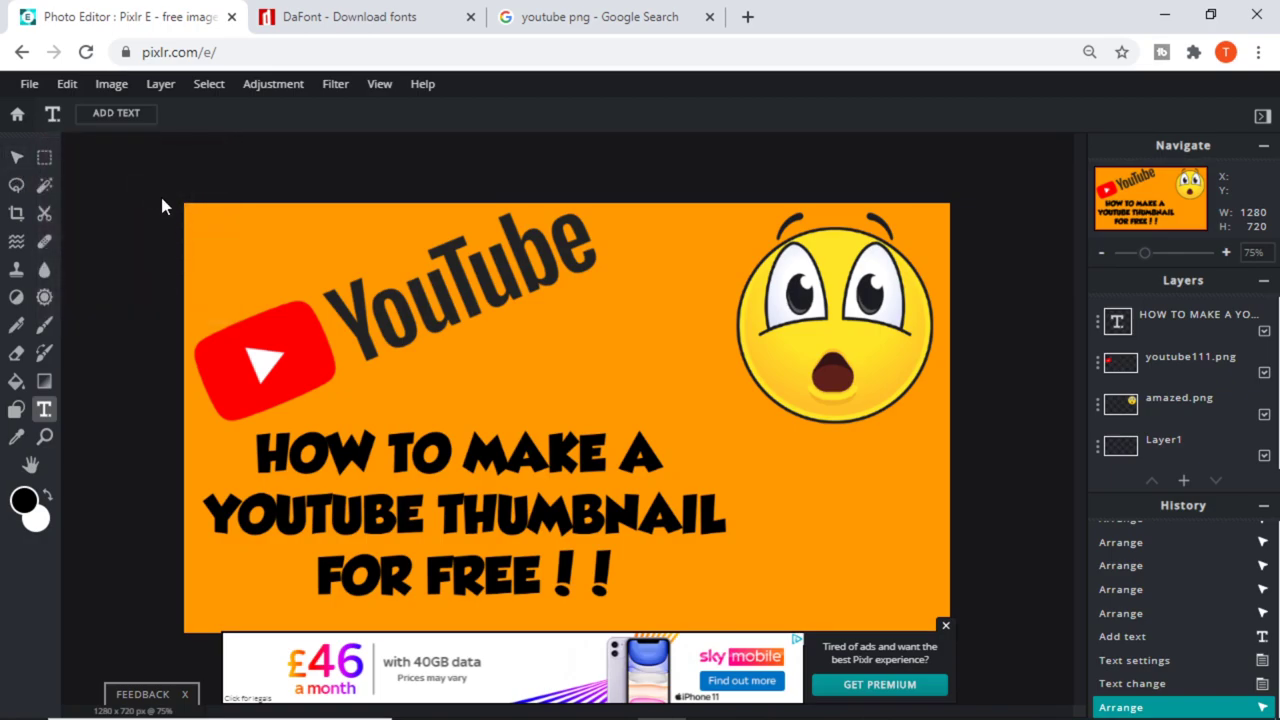
- Shrink the YouTube logo to about 580 × 302 px and place it against the canvas's left edge, about 12 px from the upper edge
left_click(17, 157)
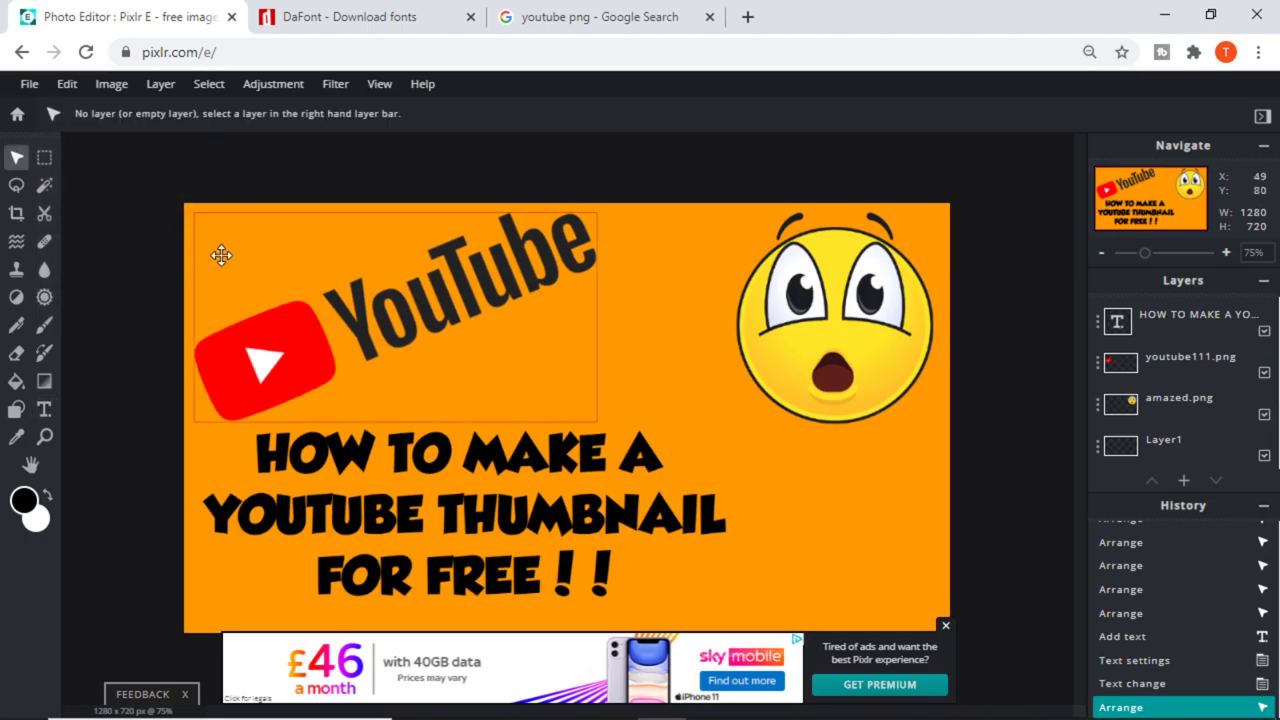
left_click_drag(309, 314, 309, 309)
left_click_drag(197, 420, 251, 386)
left_click_drag(360, 326, 296, 313)
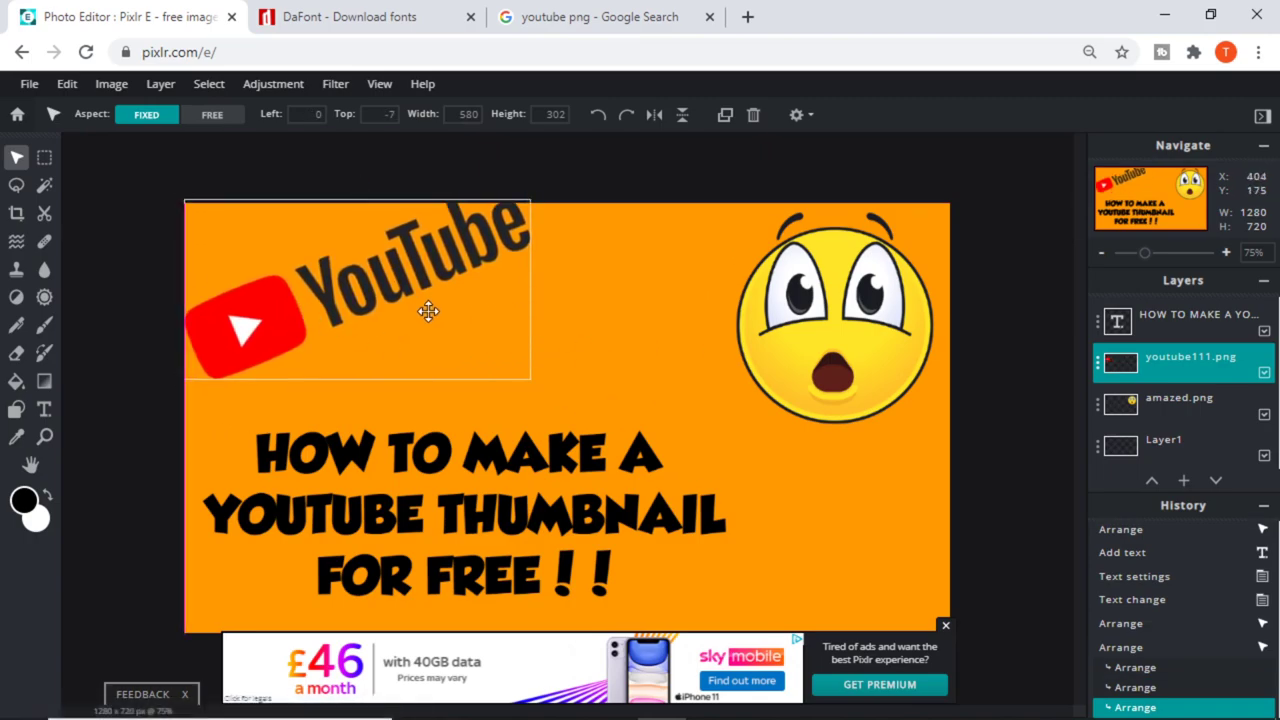
left_click_drag(431, 319, 431, 333)
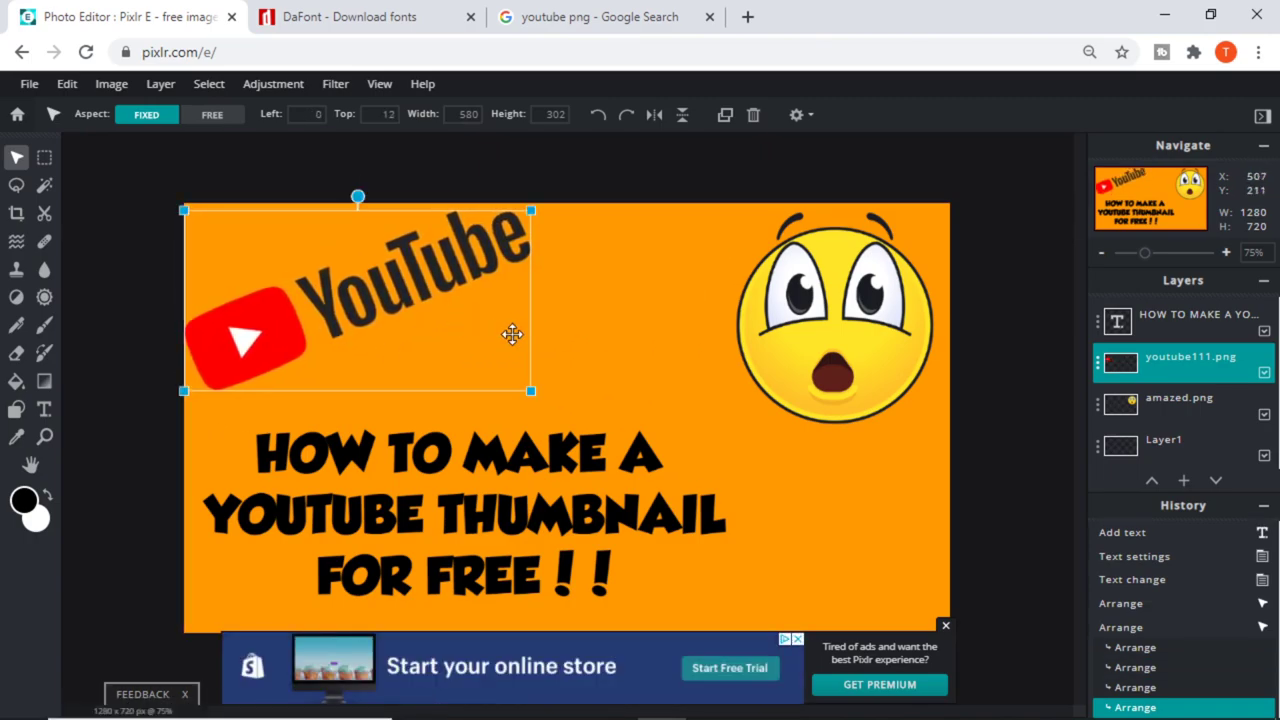
- Change the color of the three-line text to pure red, #FF0000
left_click(570, 345)
left_click(520, 485)
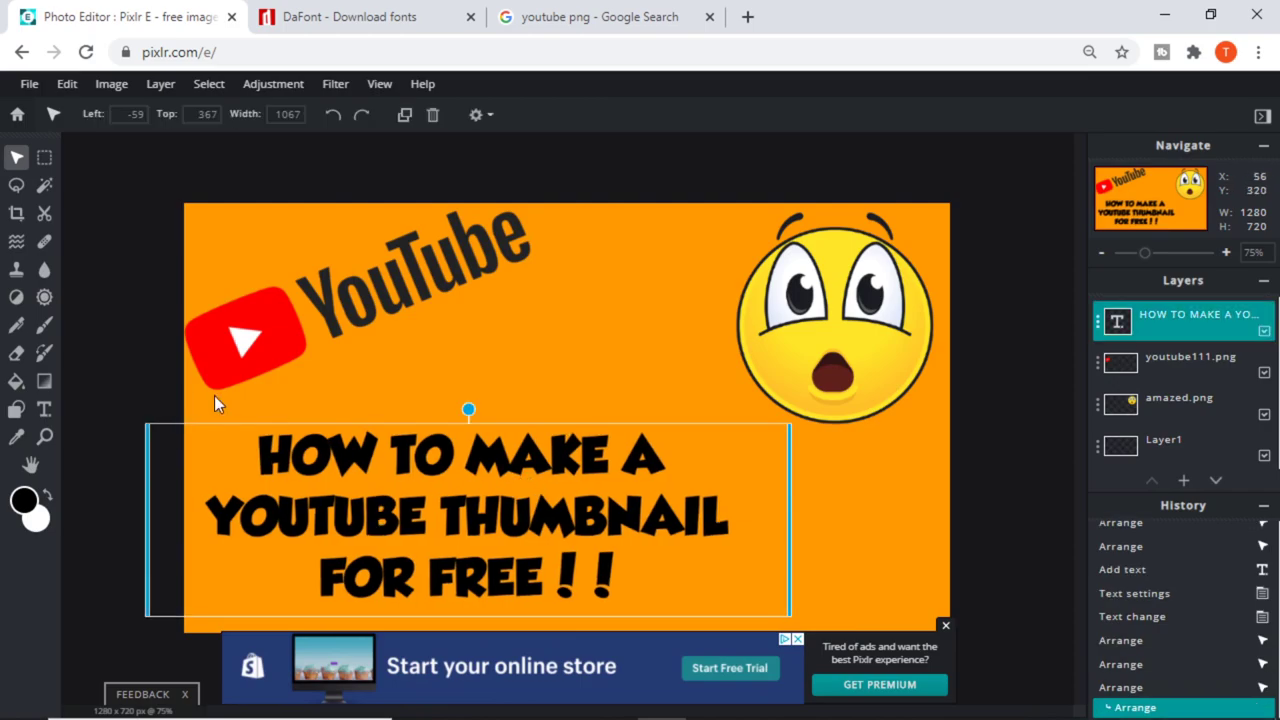
left_click(44, 412)
left_click(452, 505)
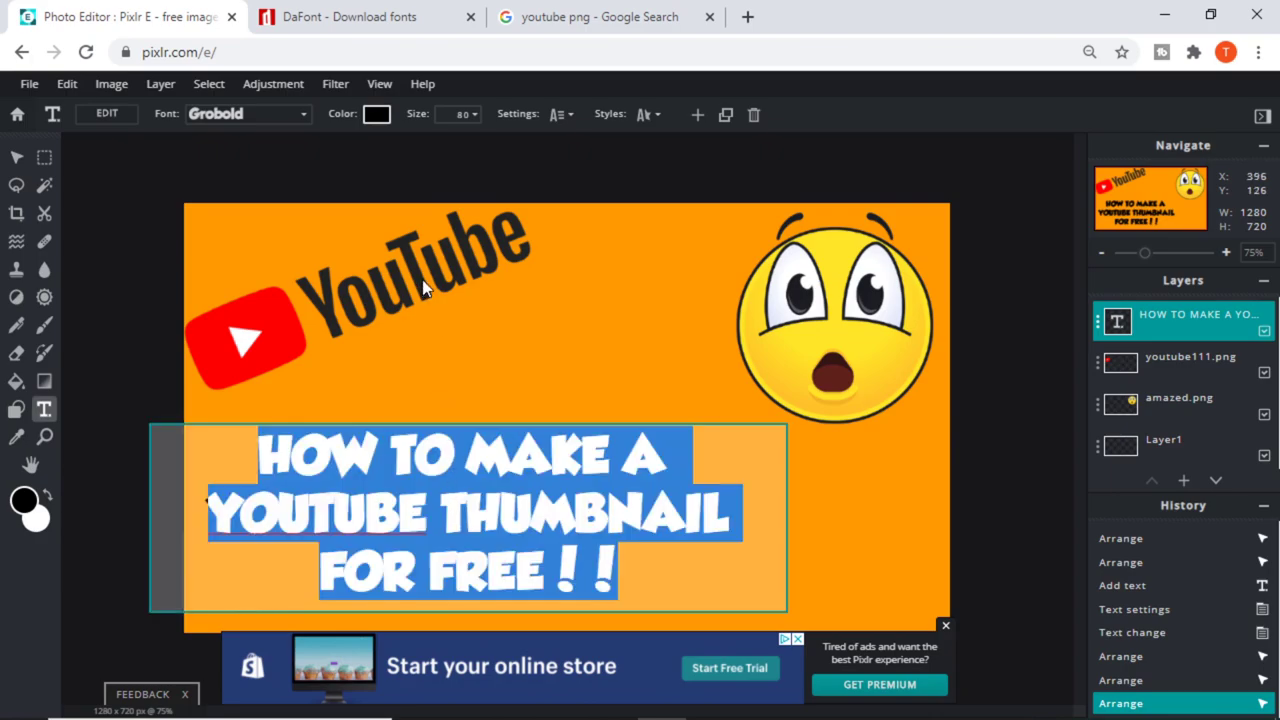
left_click(376, 116)
left_click(658, 294)
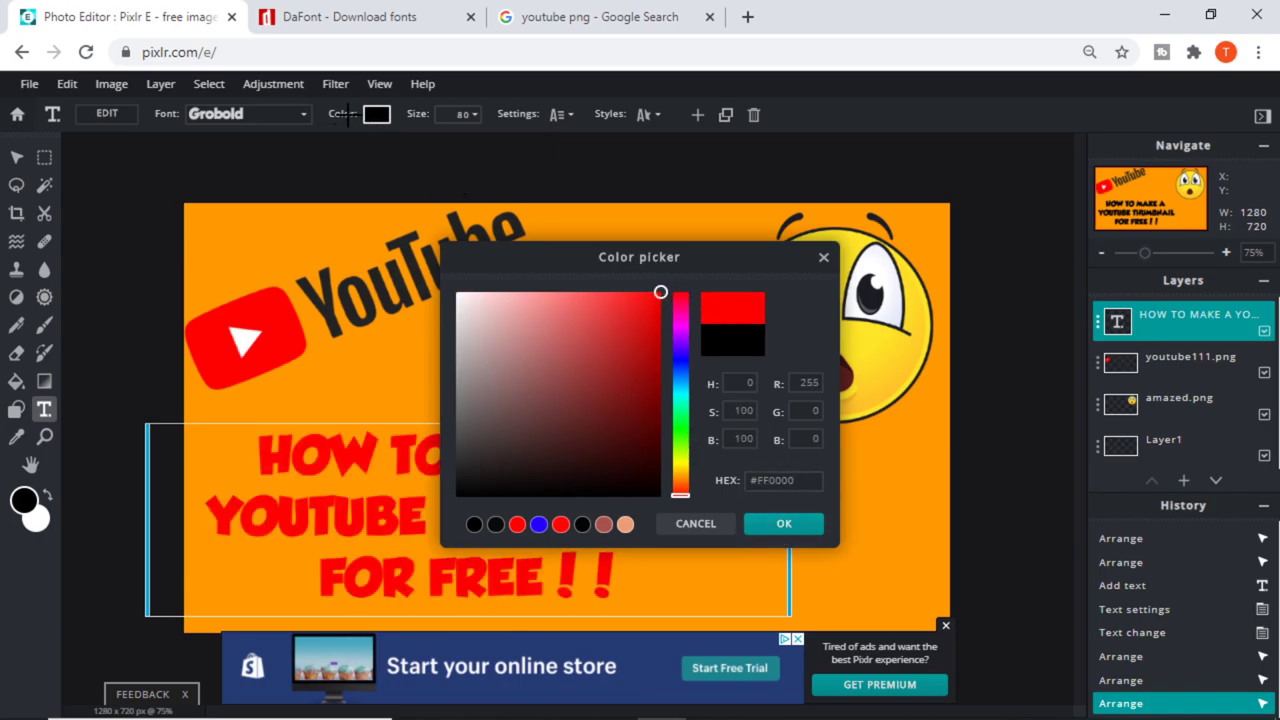
mouse_move(688, 308)
left_mouse_down()
mouse_move(666, 523)
mouse_move(691, 288)
left_mouse_up()
left_click(784, 527)
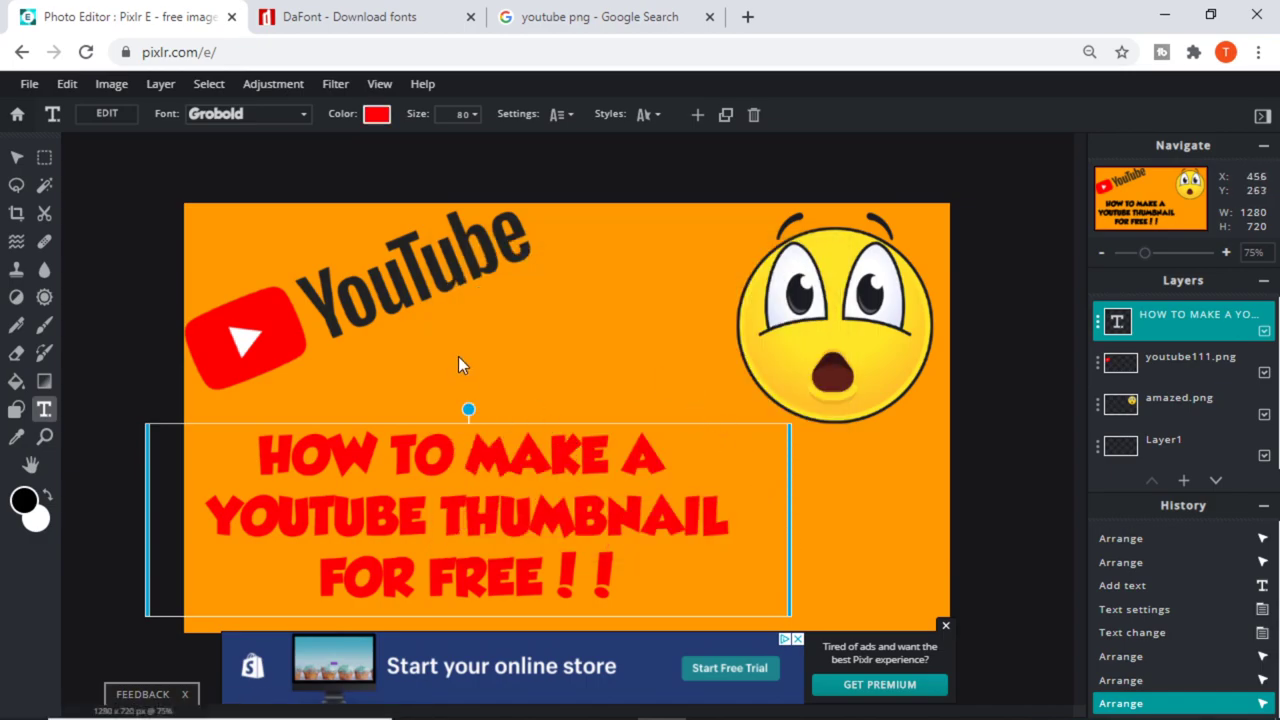
- Add a black (#000000) outline with size 7 to the red text
left_click(644, 116)
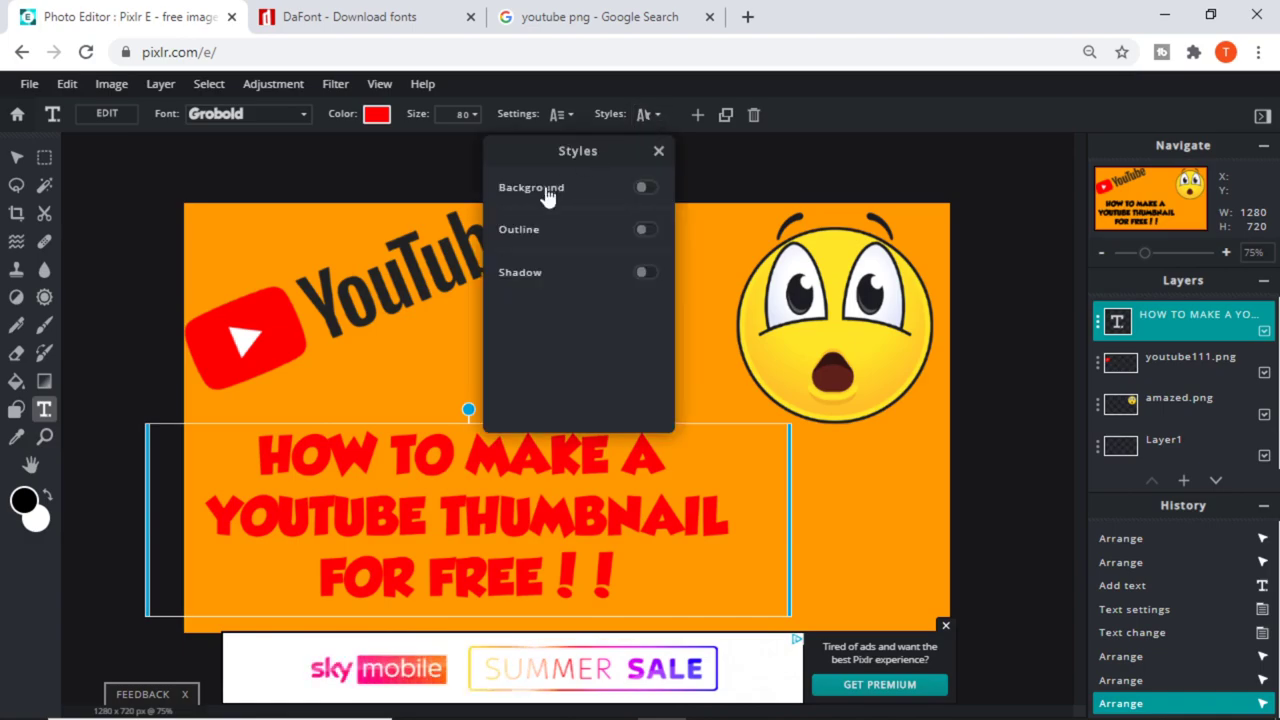
left_click(645, 232)
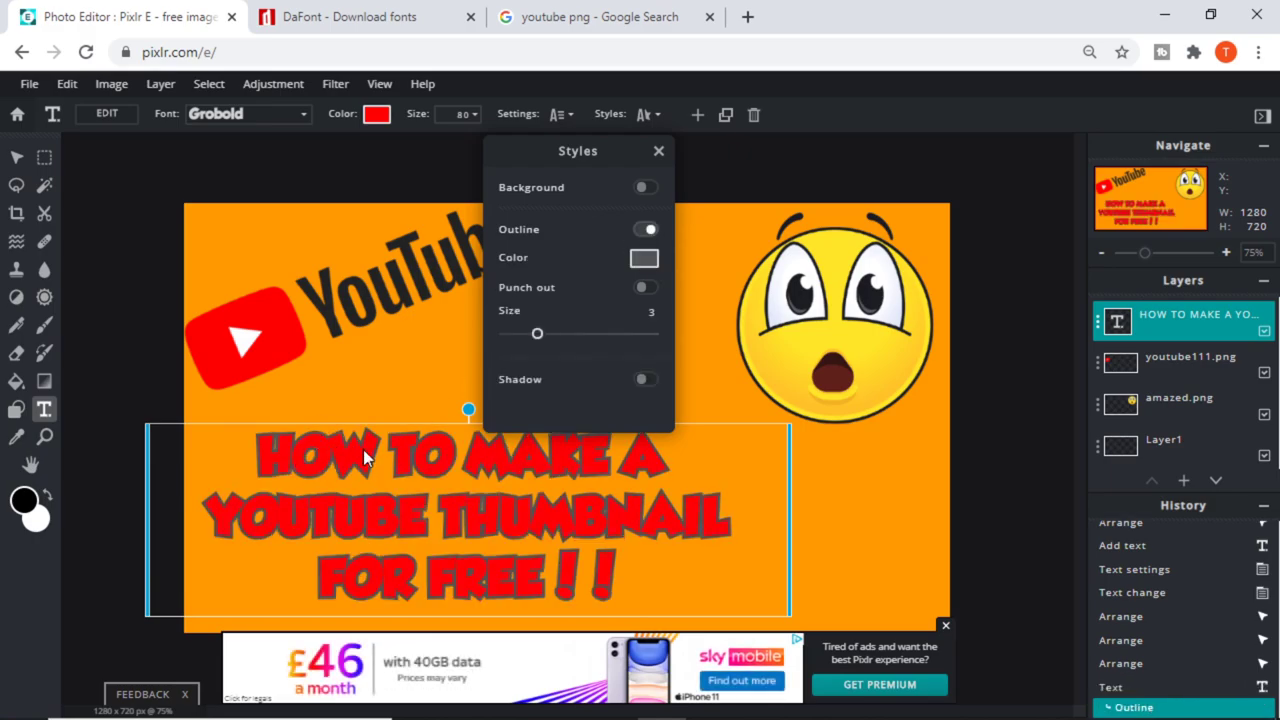
left_click(638, 268)
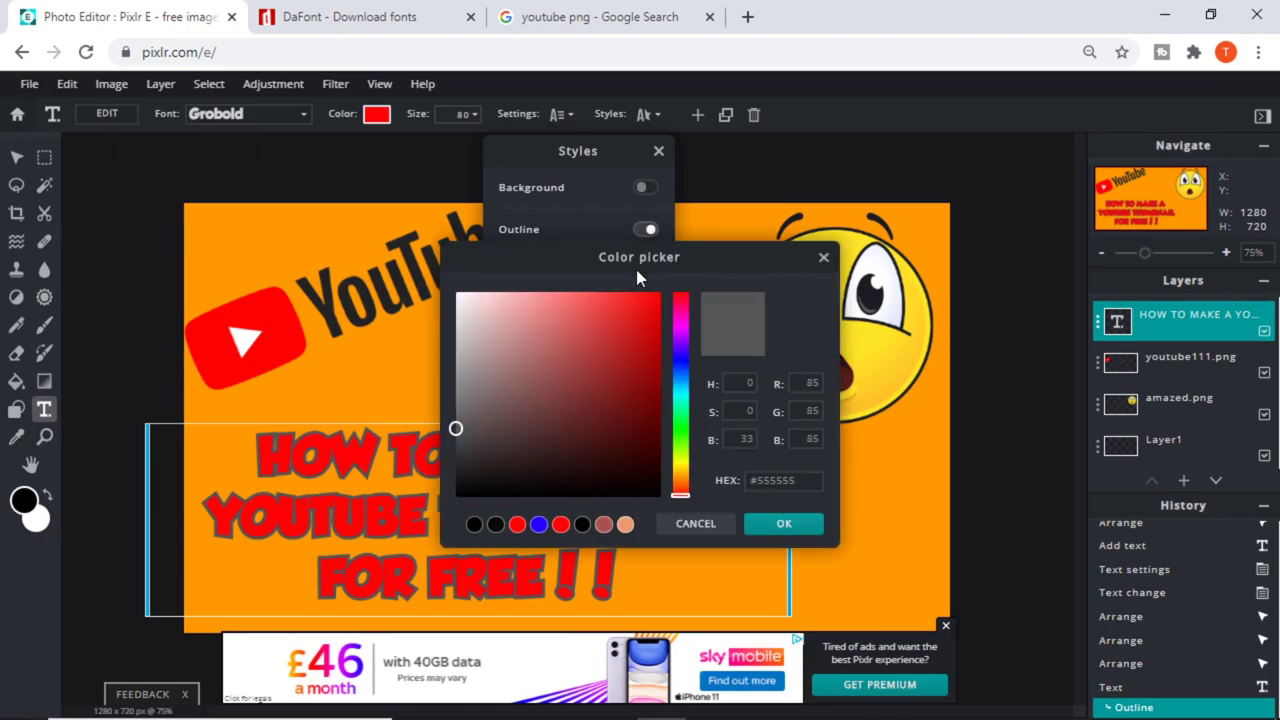
left_click_drag(456, 490, 448, 511)
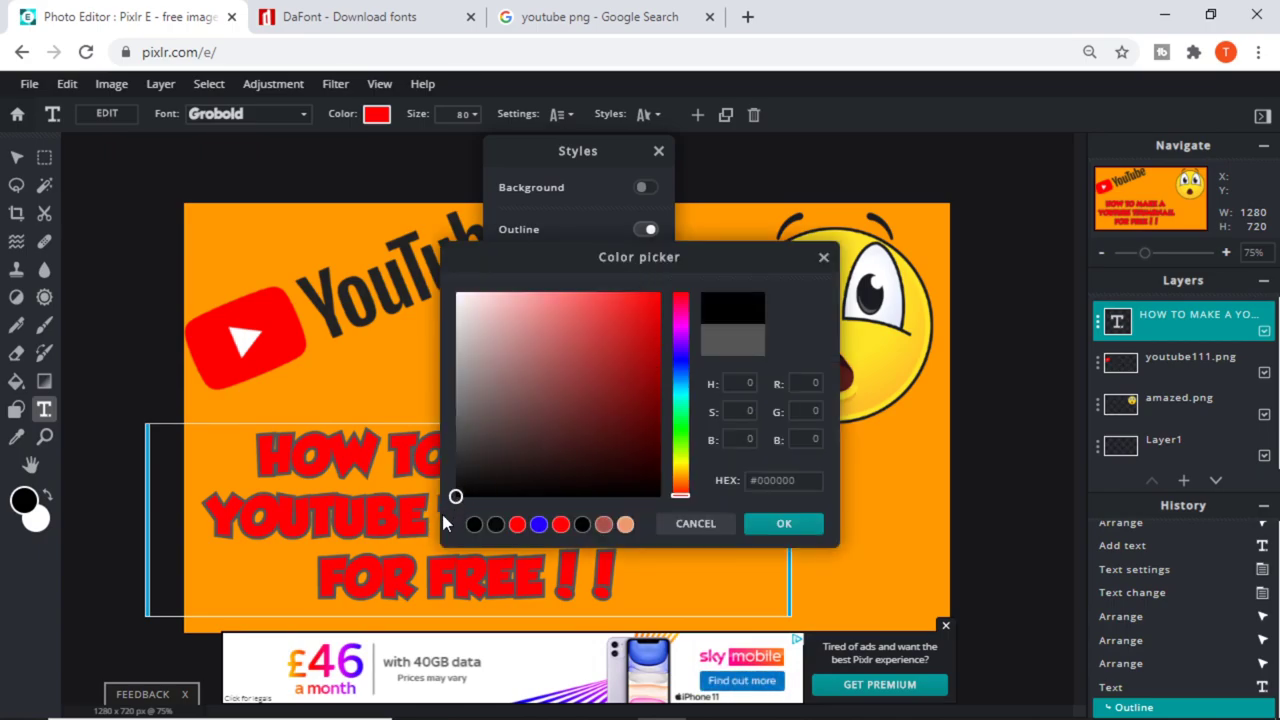
left_click(784, 523)
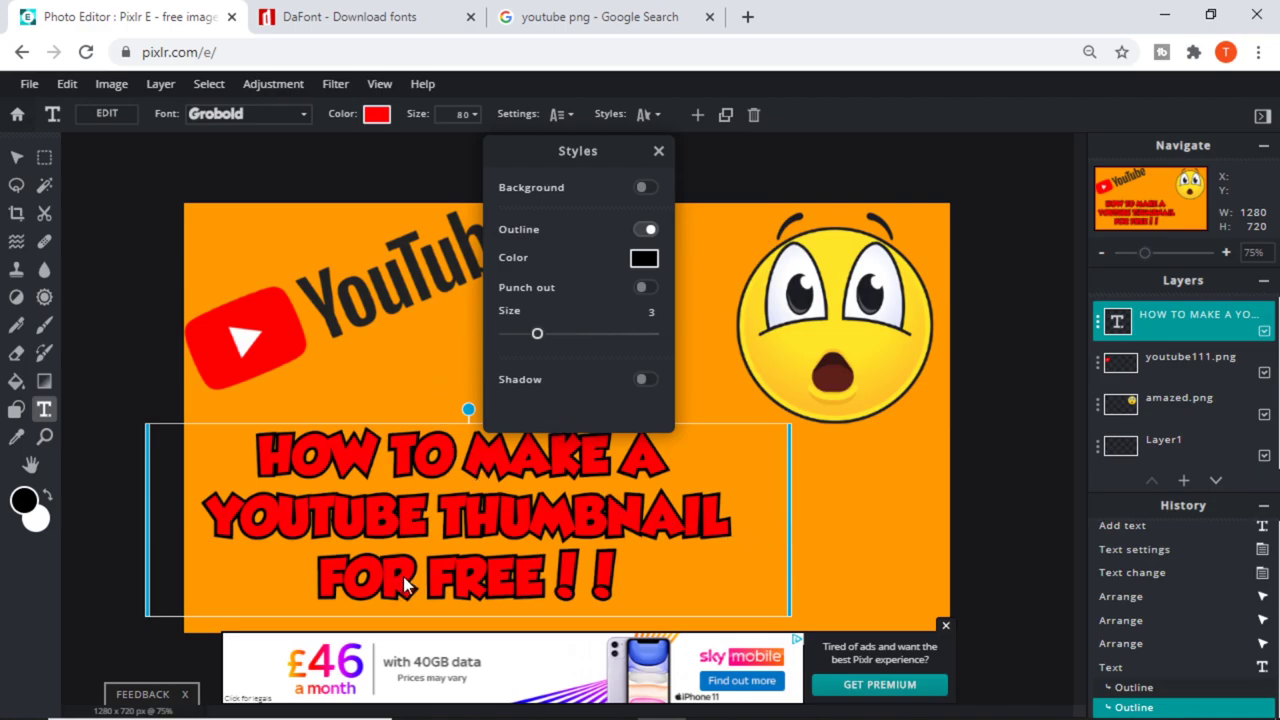
right_click(407, 528)
left_click(371, 440)
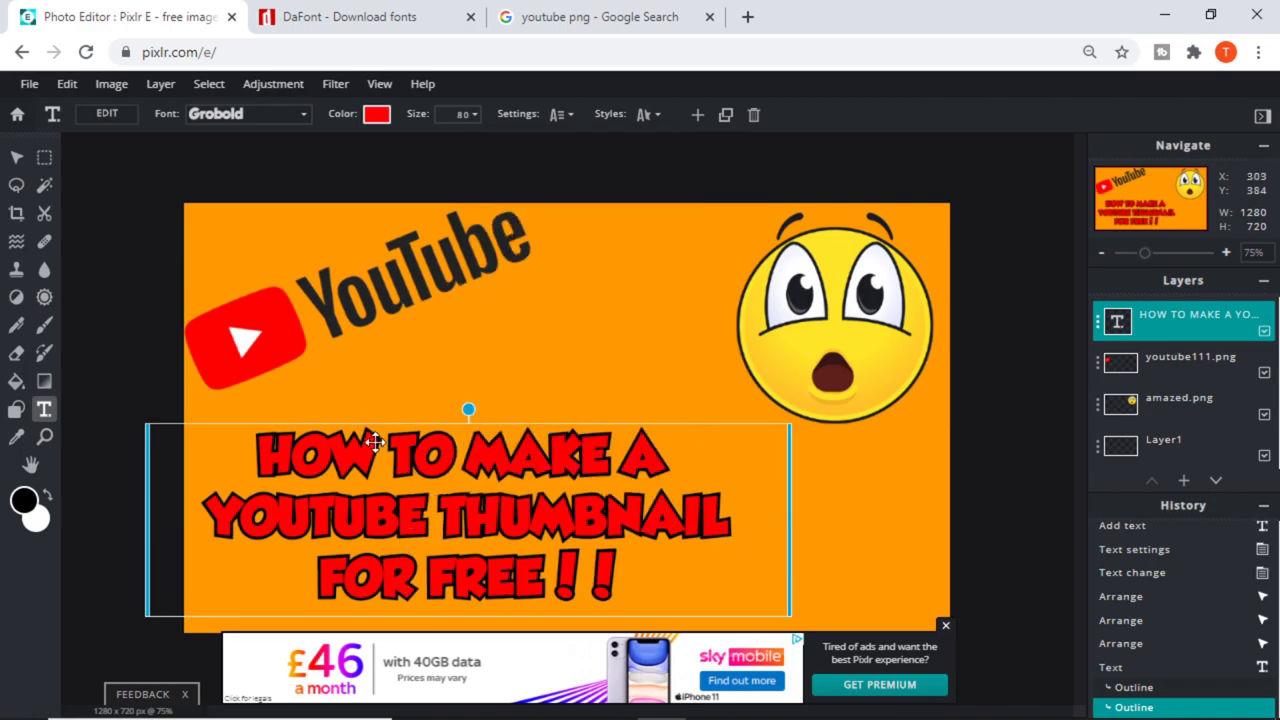
left_click(644, 114)
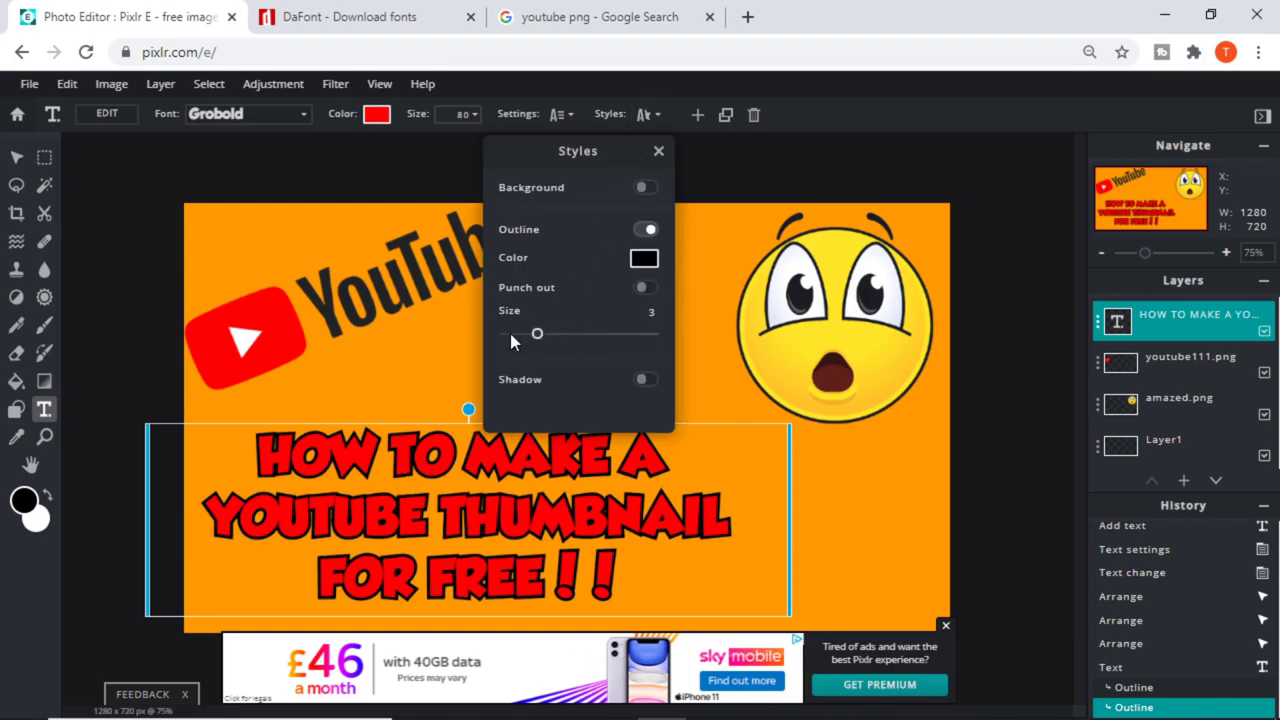
left_click_drag(538, 342, 598, 342)
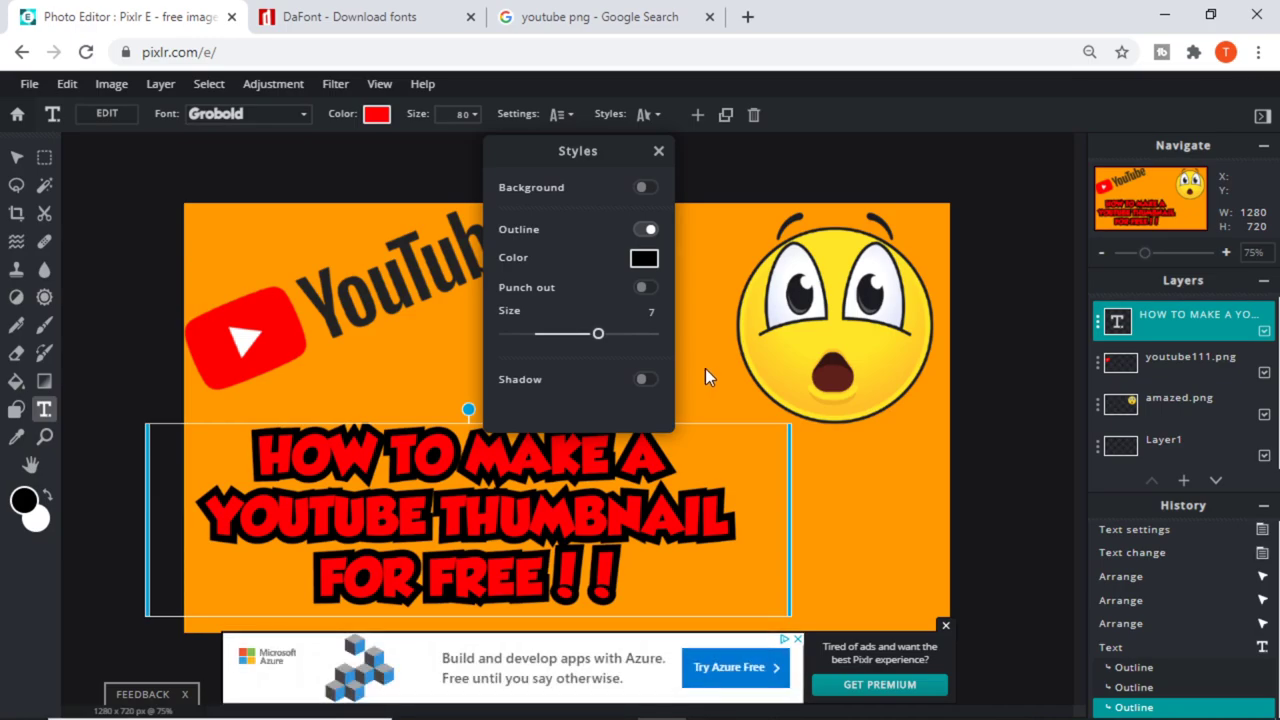
- Try the punch-out option on the text's outline and turn it off again
left_click(645, 292)
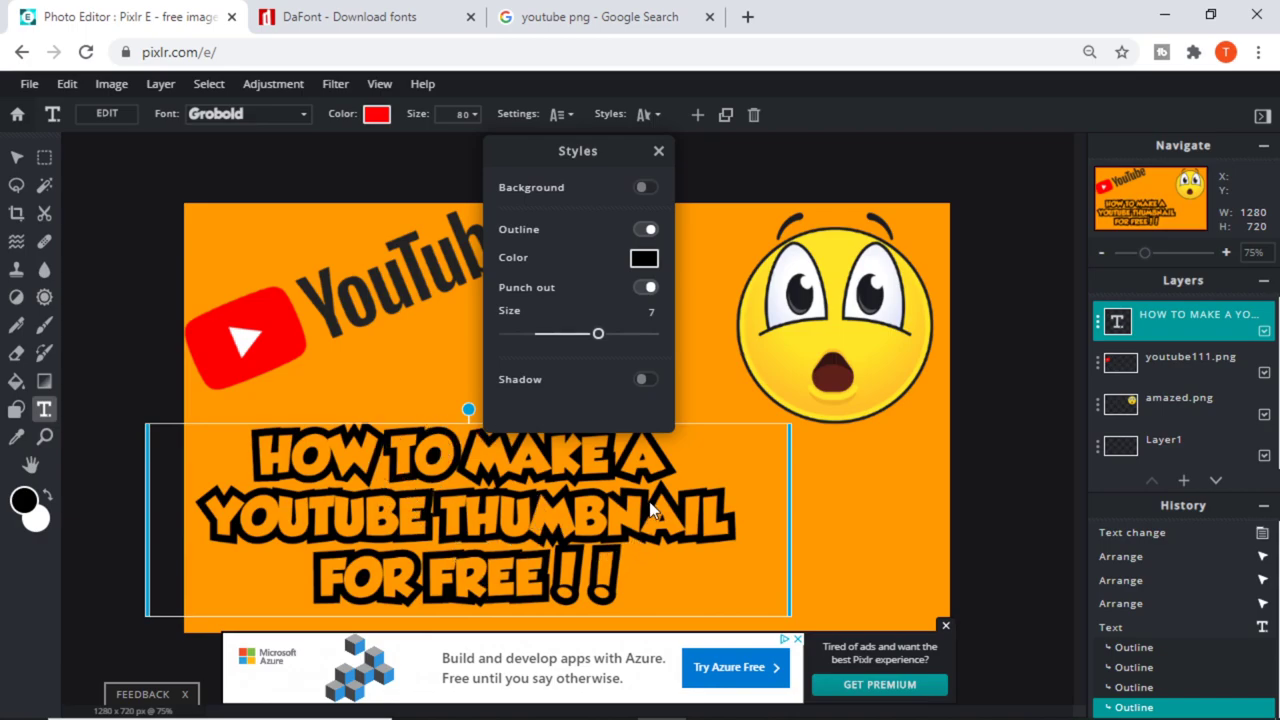
left_click(643, 288)
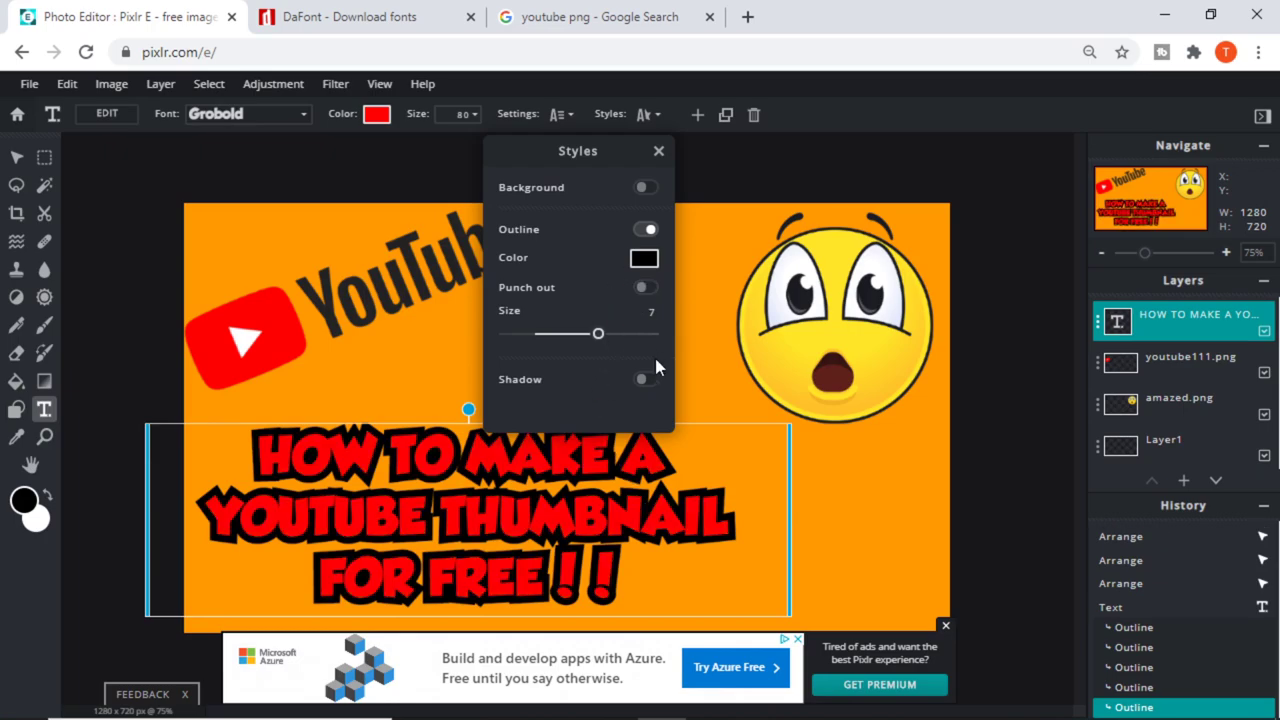
- Move the outlined text up and toward the canvas's center, and set its font size to 113
left_click(719, 374)
left_click_drag(538, 477, 585, 431)
left_click(475, 114)
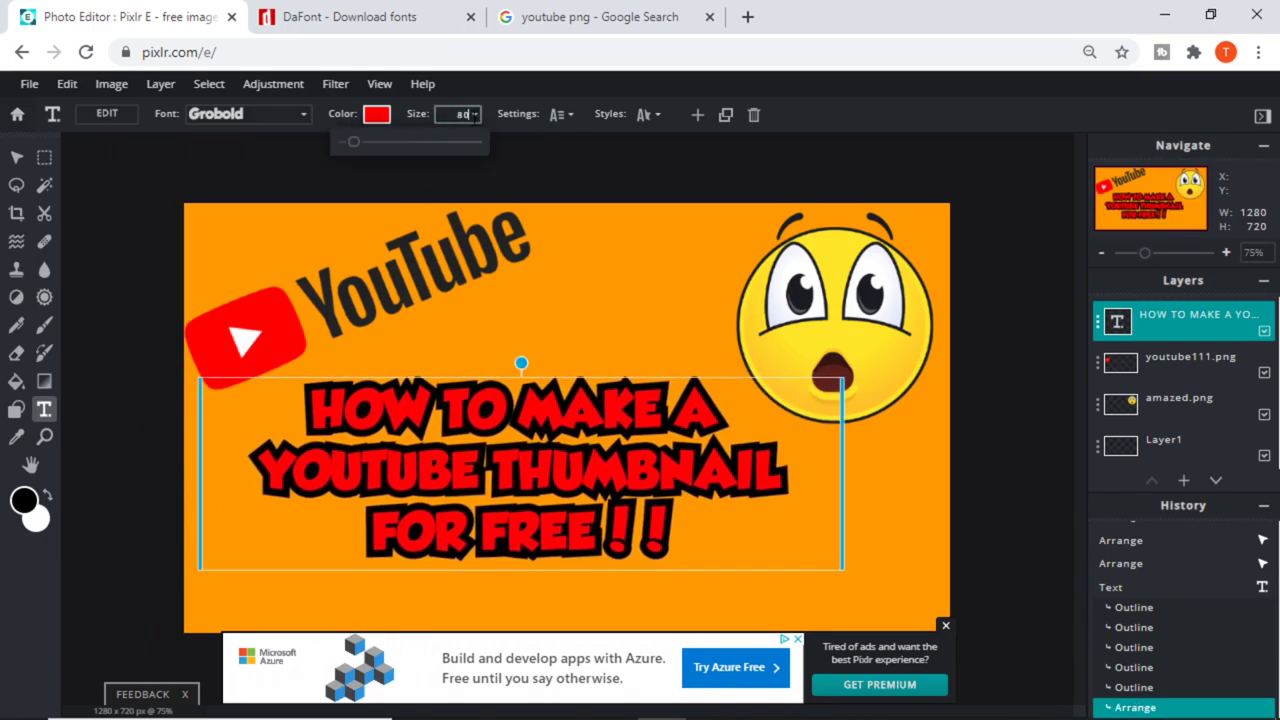
left_click(359, 145)
left_click_drag(359, 145, 360, 145)
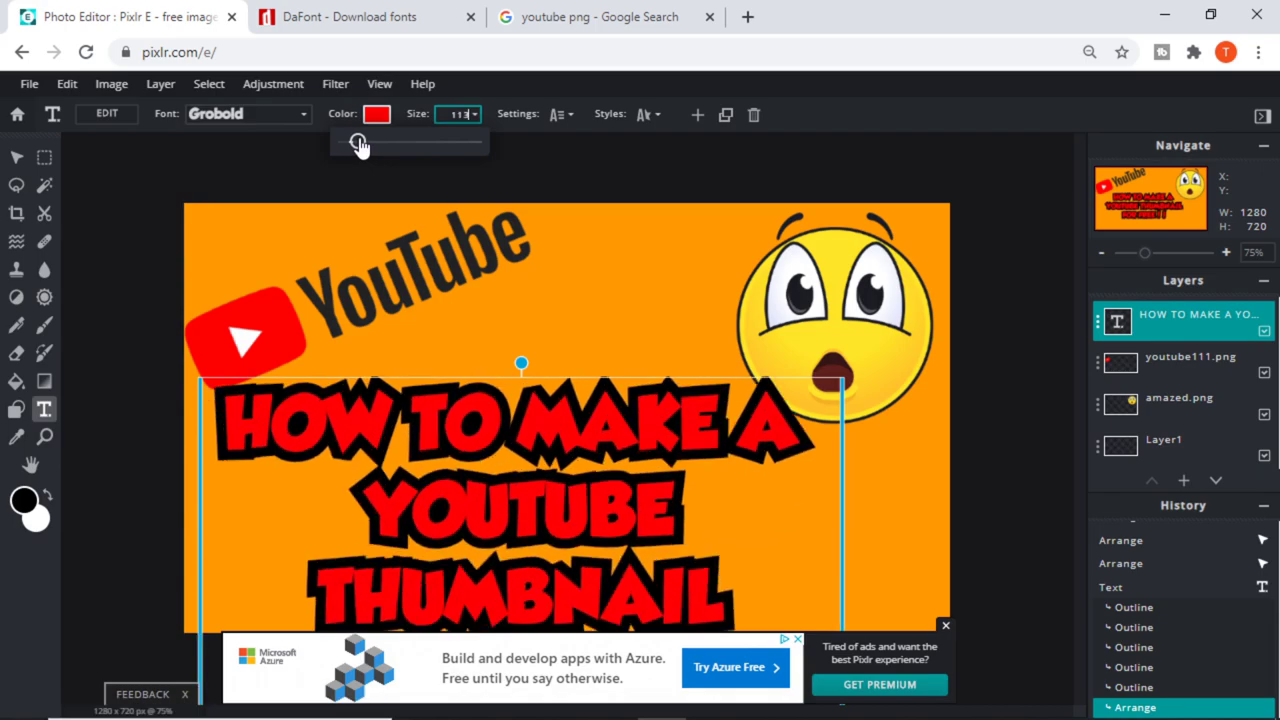
left_click(556, 440)
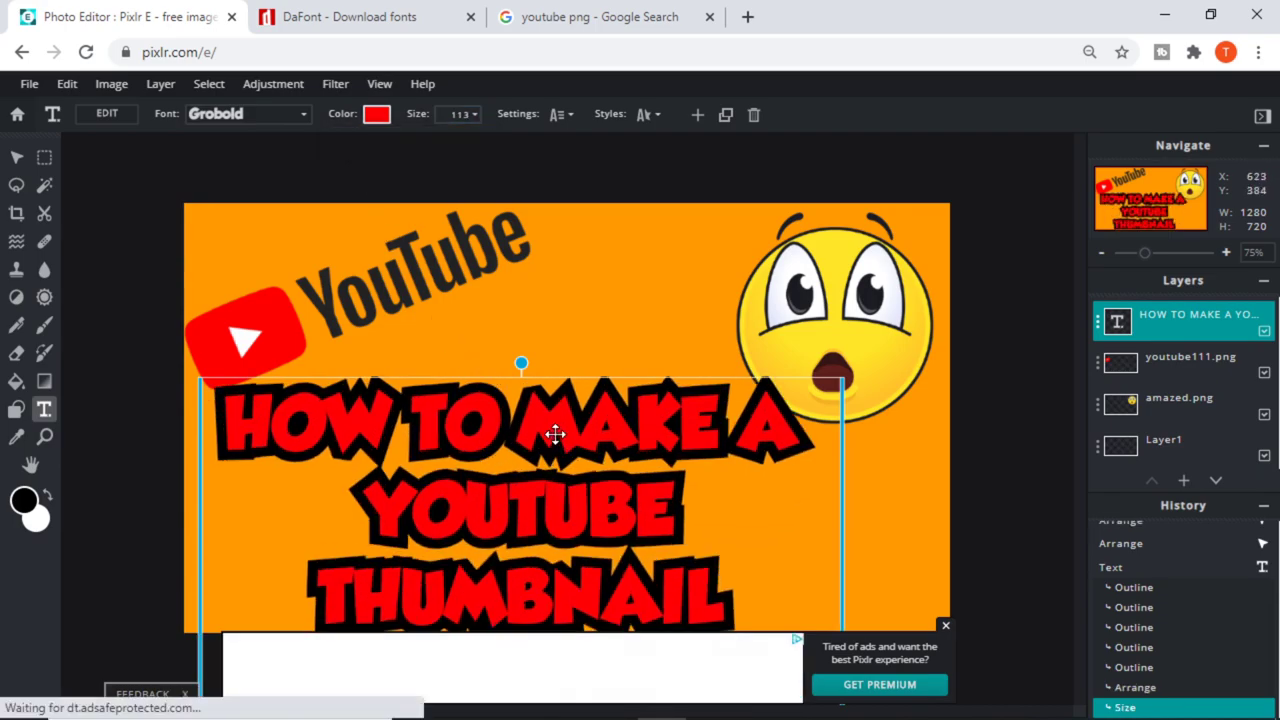
- Move the text further up so it overlaps the logo and emoji, and reduce its font size to 101
left_click_drag(545, 425, 563, 381)
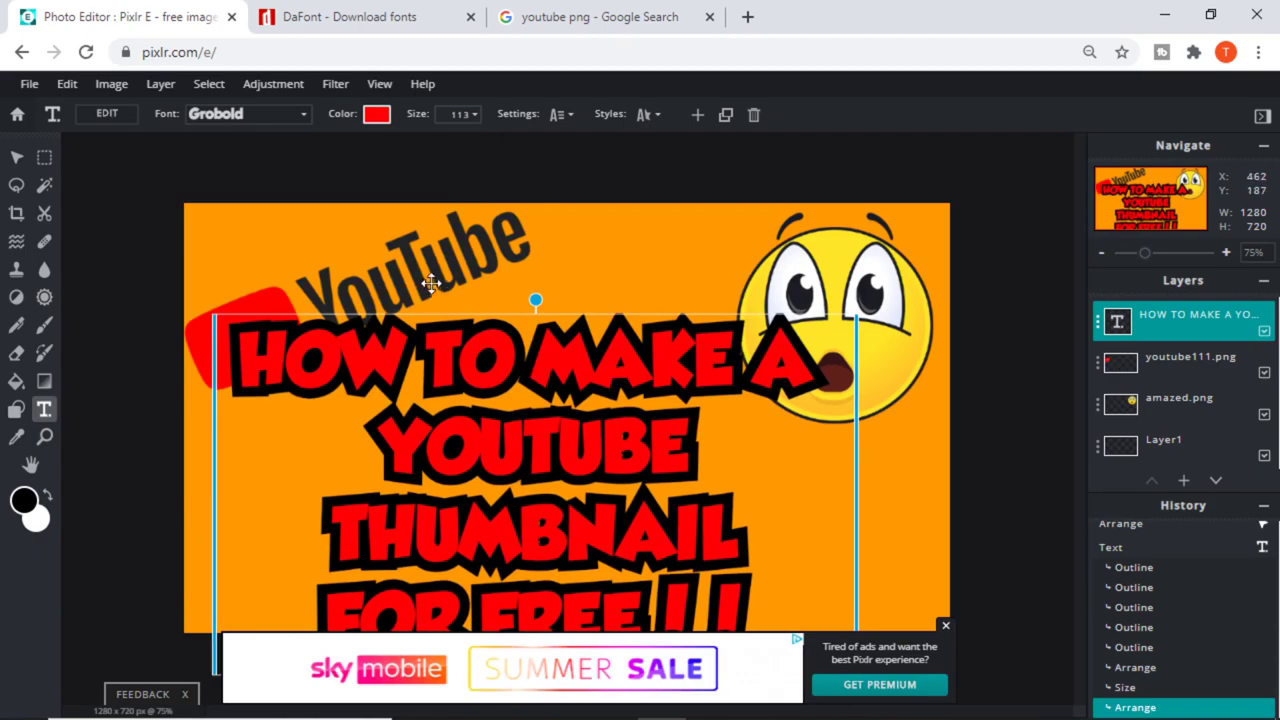
left_click(458, 115)
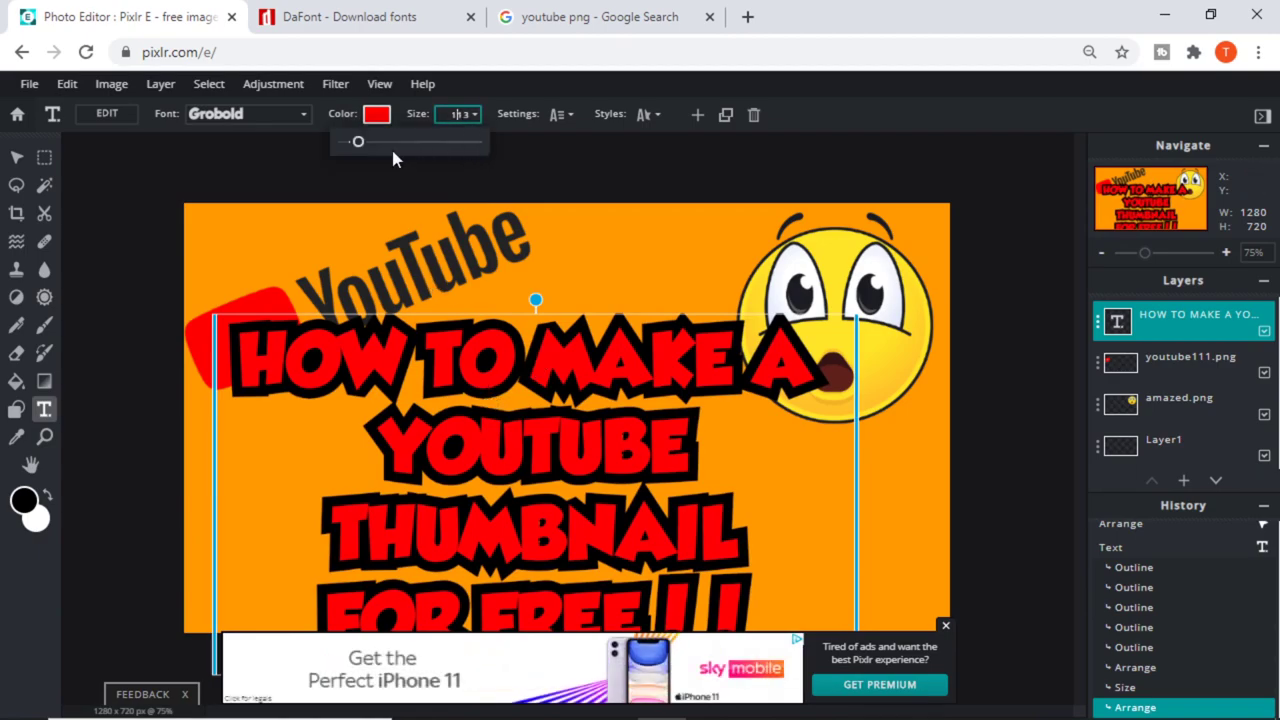
left_click_drag(357, 148, 358, 146)
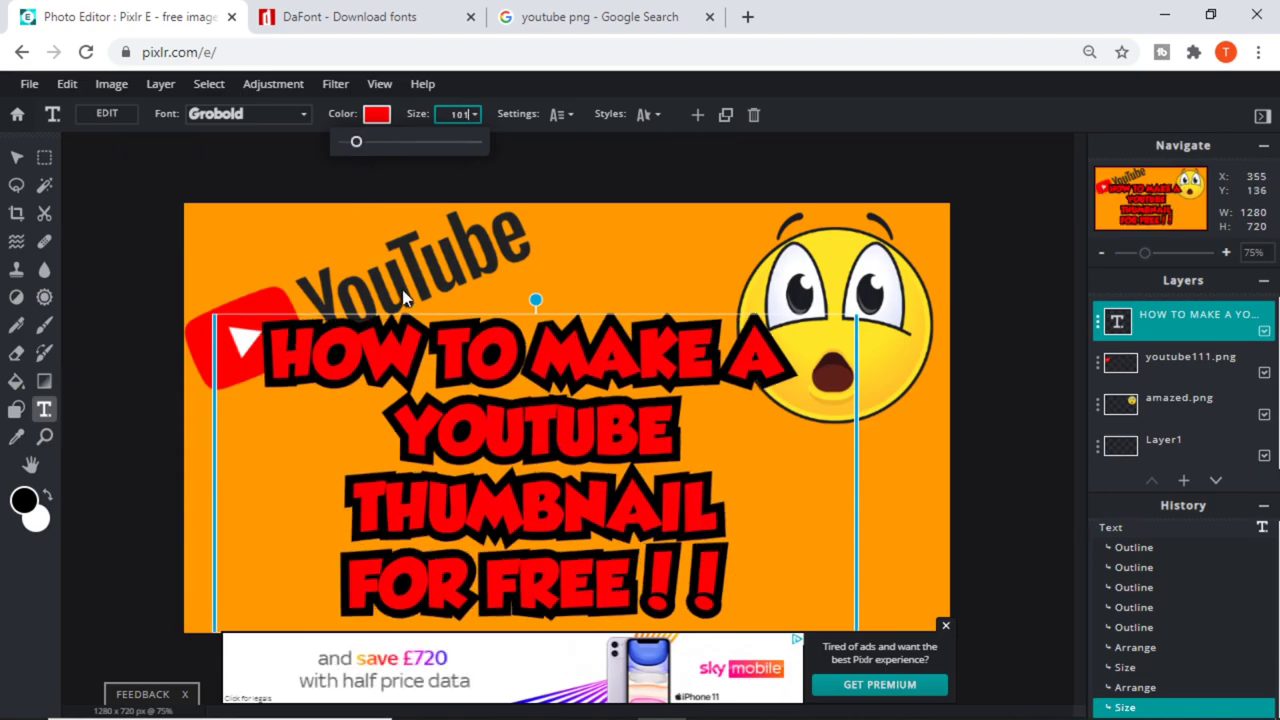
- Move the title text slightly down and to the right, then finish editing it
left_click_drag(516, 410, 562, 420)
left_click(593, 279)
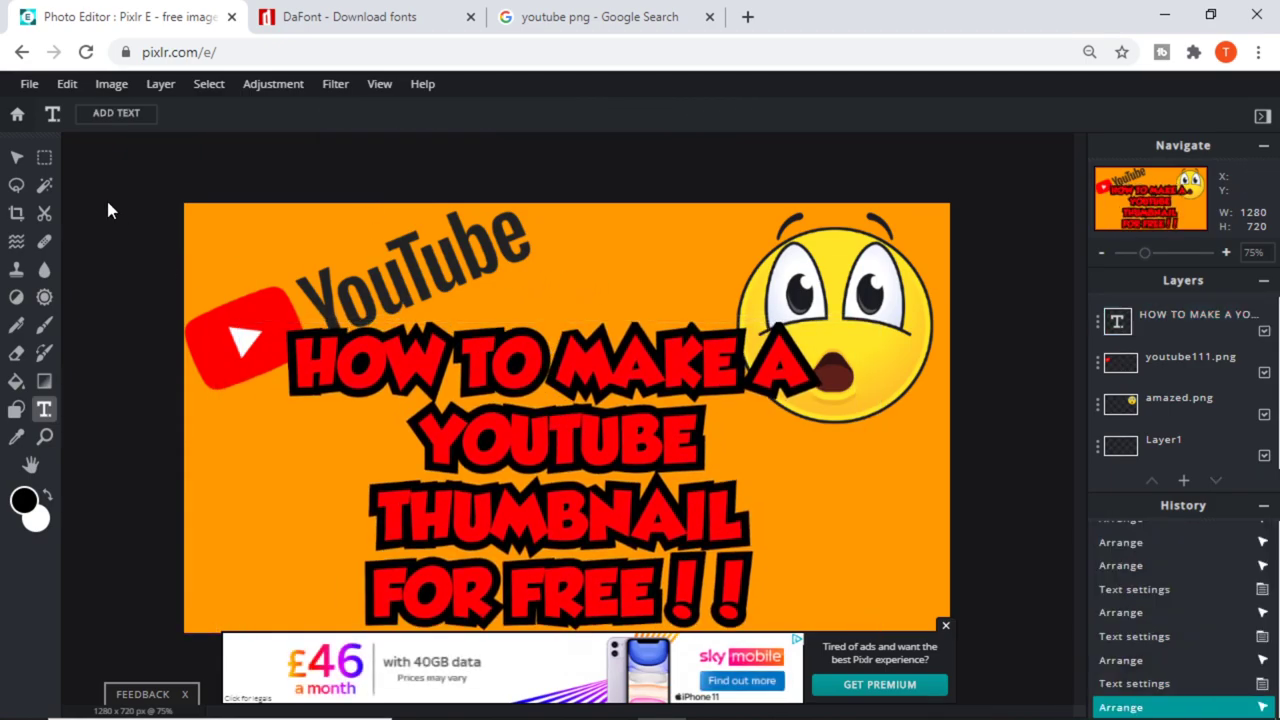
- Rotate the tilted YouTube logo until it is horizontal
left_click(16, 157)
left_click(334, 300)
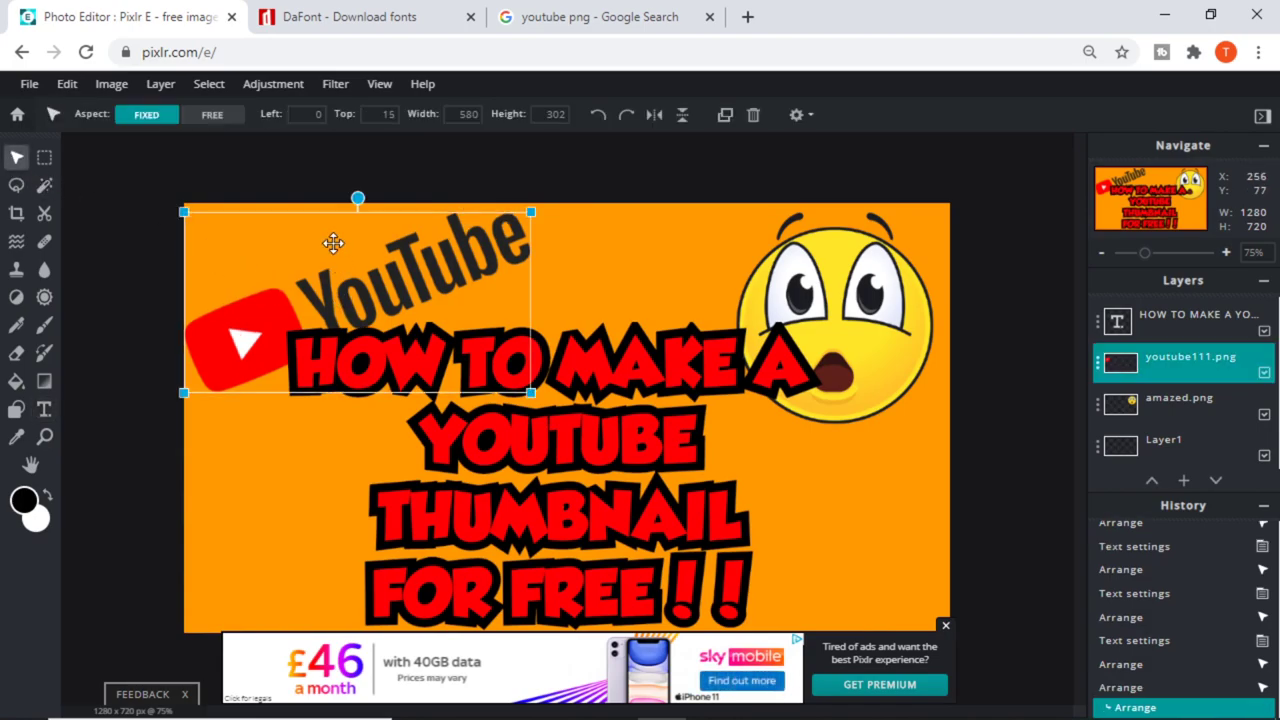
left_click(356, 199)
left_click(339, 205)
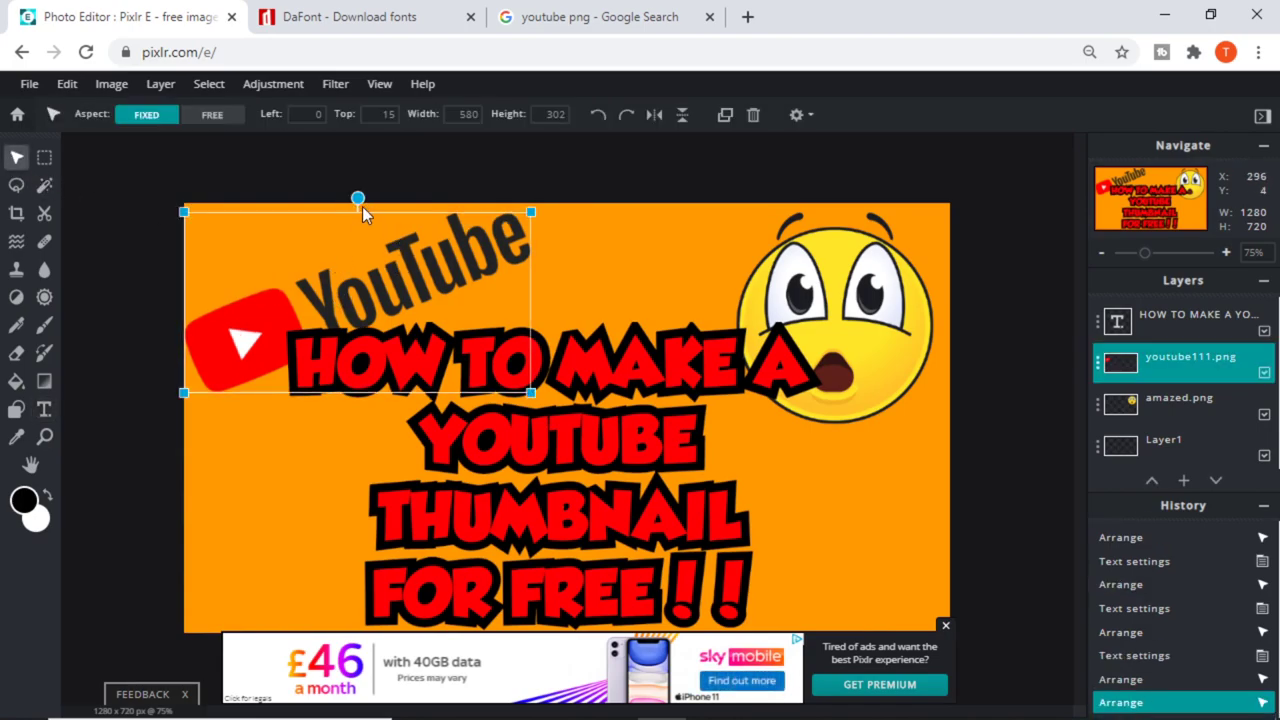
left_click_drag(355, 199, 342, 174)
mouse_move(401, 220)
left_mouse_down()
mouse_move(389, 189)
mouse_move(400, 200)
left_mouse_up()
left_click(271, 457)
- Move the YouTube logo to the canvas's upper-left corner and enlarge it proportionally to about 809 × 186
left_click_drag(345, 297, 348, 247)
left_click_drag(536, 283, 669, 314)
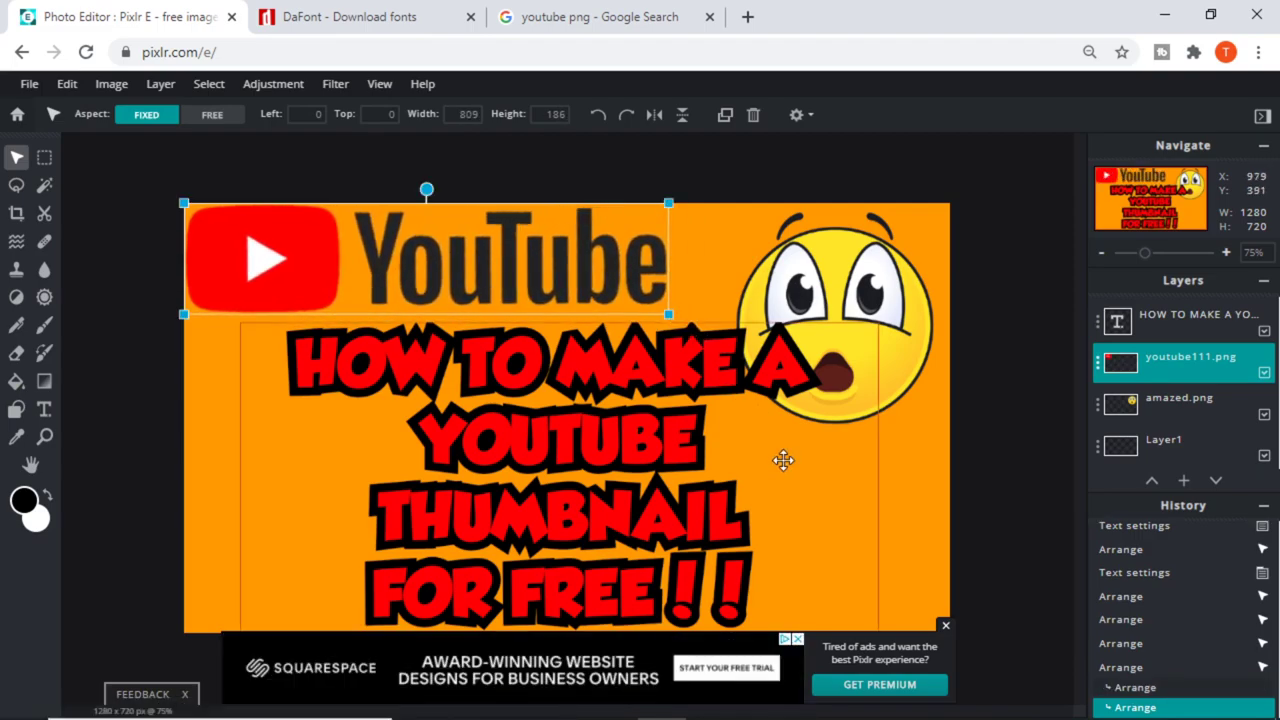
- Move the title text left so it sits below the YouTube logo and clear of the emoji, and deselect it
left_click(808, 494)
left_click_drag(484, 427, 389, 421)
left_click(860, 500)
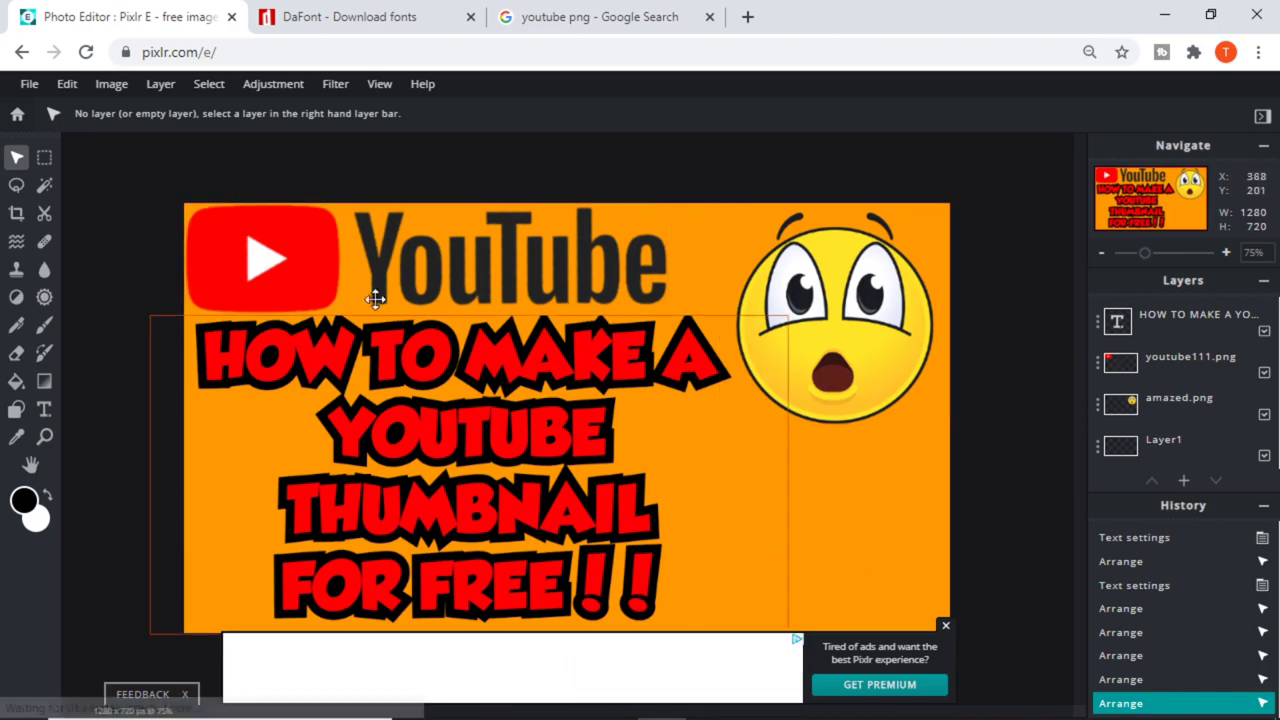
- Begin saving the finished thumbnail image
left_click(29, 84)
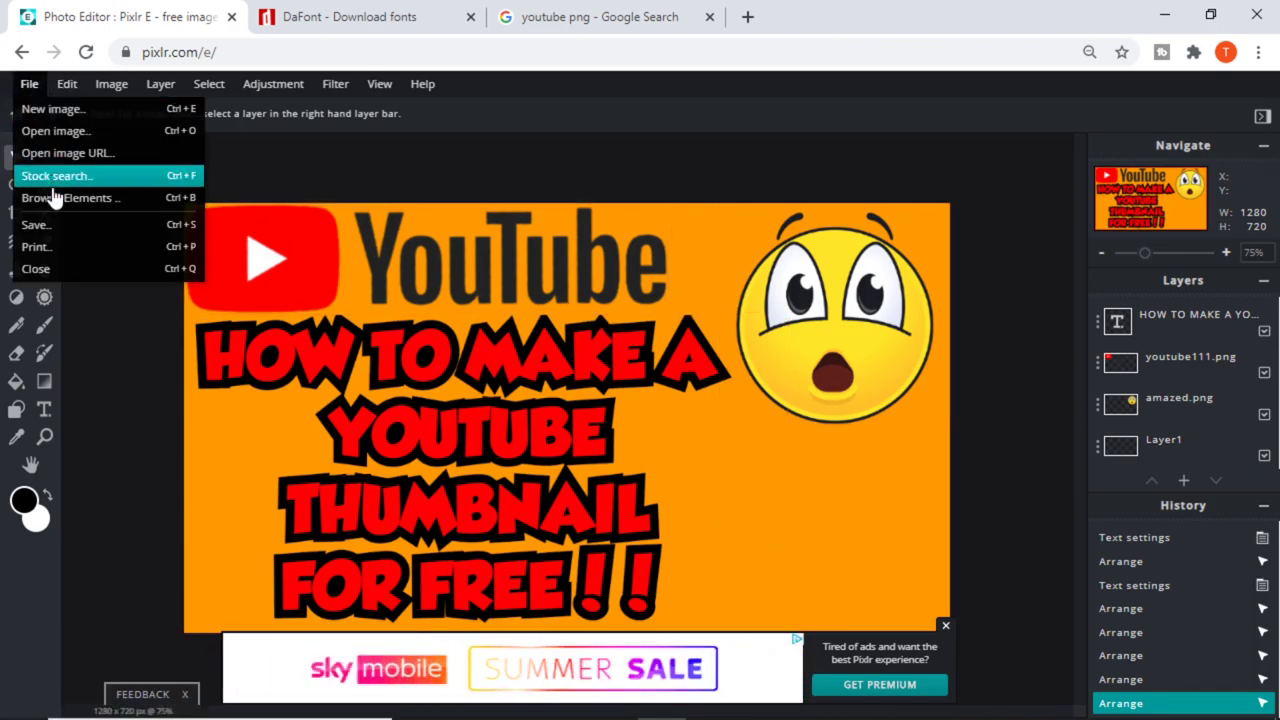